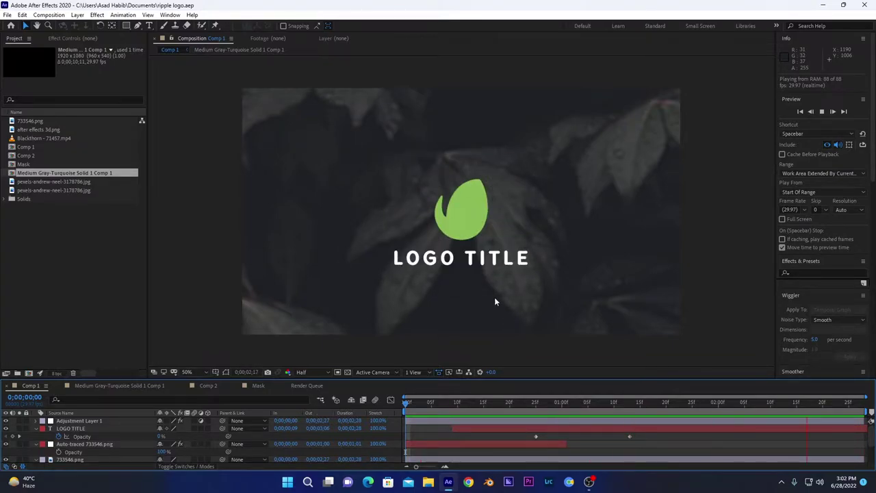
Create a new HDTV 1080 29.97 composition with a duration of 0;00;07;28.
key("space")
key("ctrl+n")
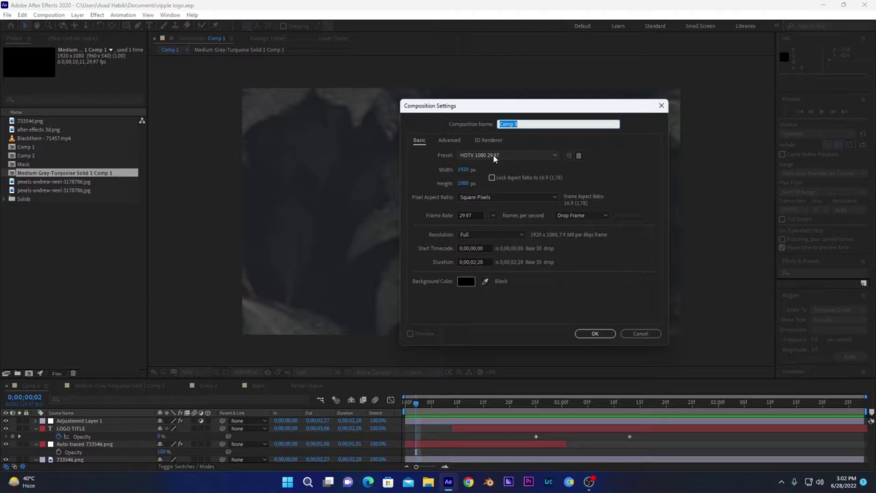
left_click(472, 261)
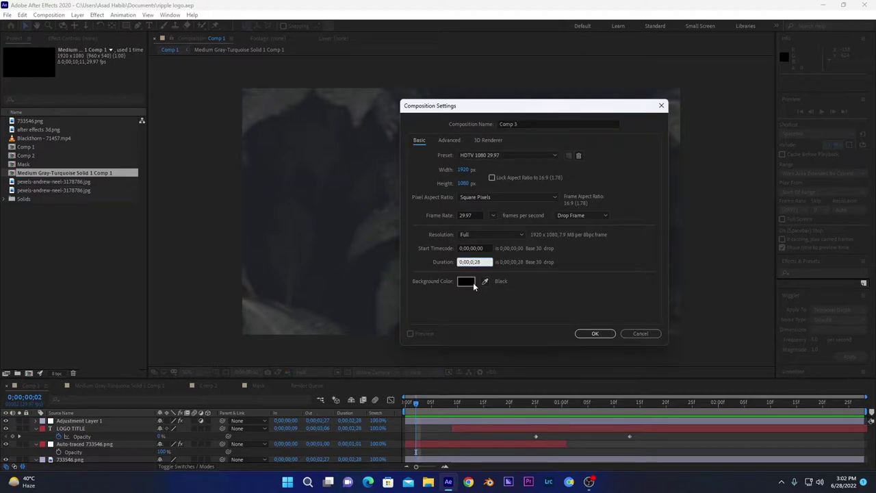
type("7")
key("Return")
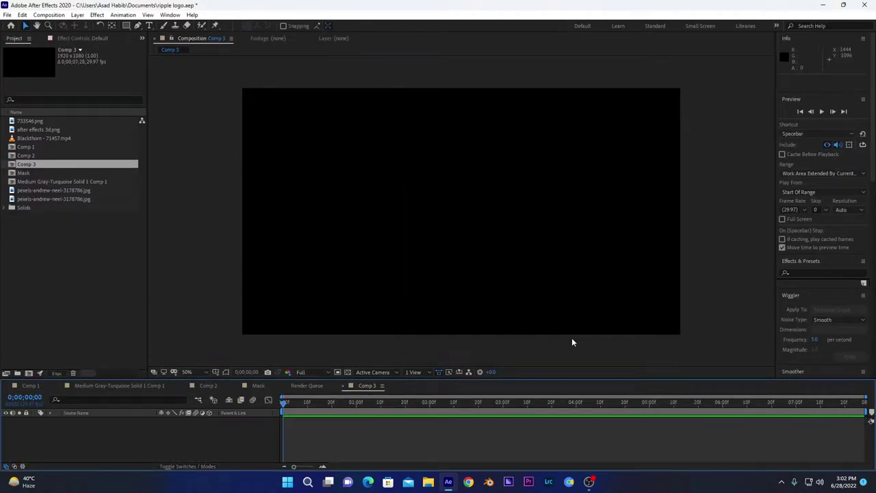
Add a dark royal blue solid layer to the new composition.
left_click(77, 15)
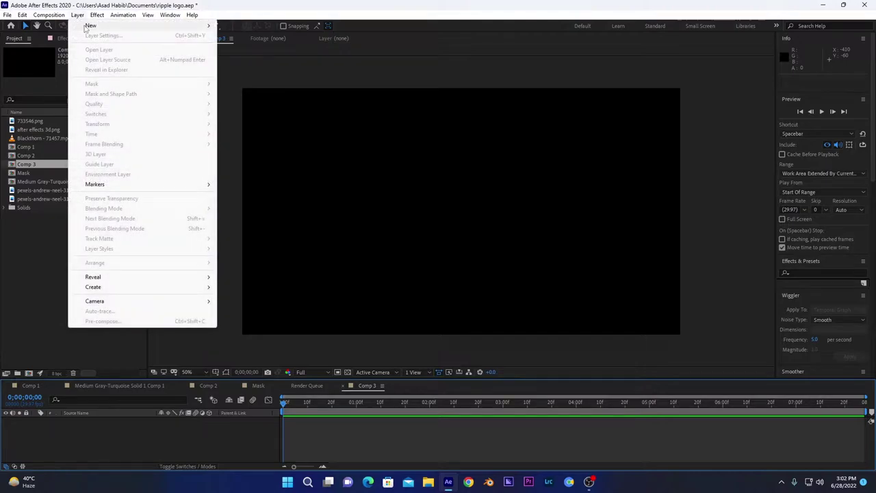
mouse_move(92, 33)
left_click(288, 33)
left_click(474, 384)
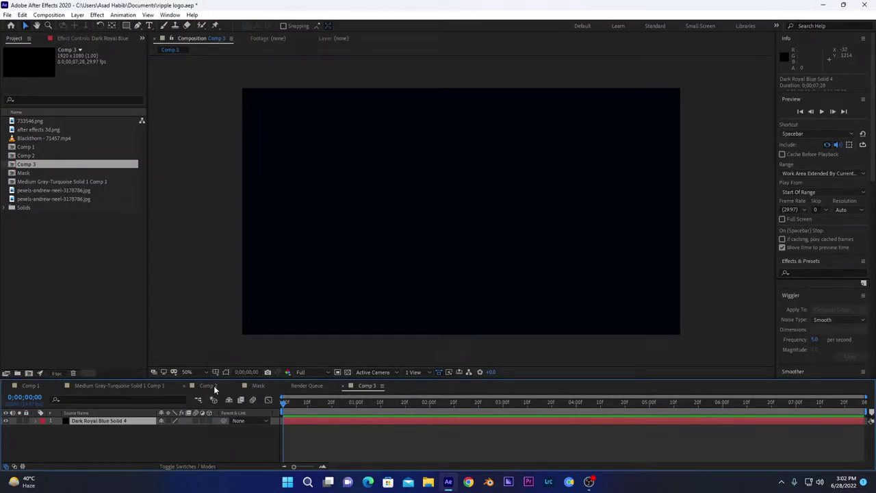
Pre-compose the solid layer as "Ripple", moving all attributes into the new composition.
left_click(215, 388)
left_click(368, 389)
right_click(98, 420)
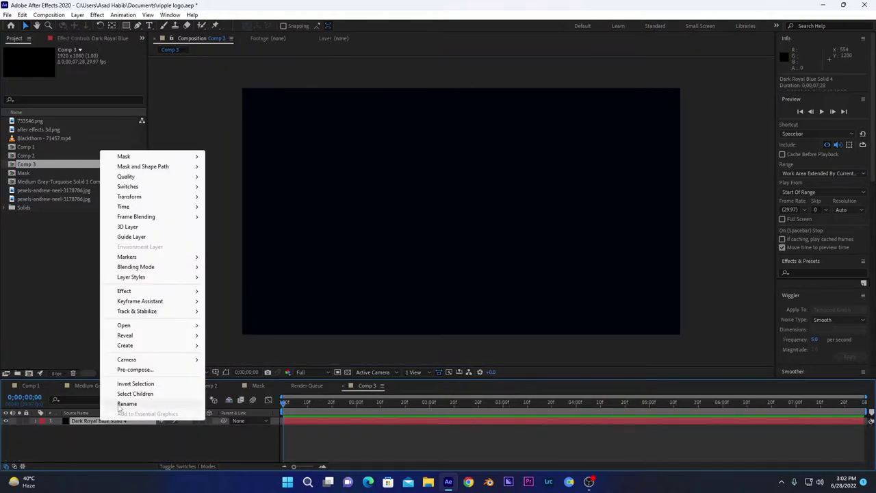
left_click(155, 368)
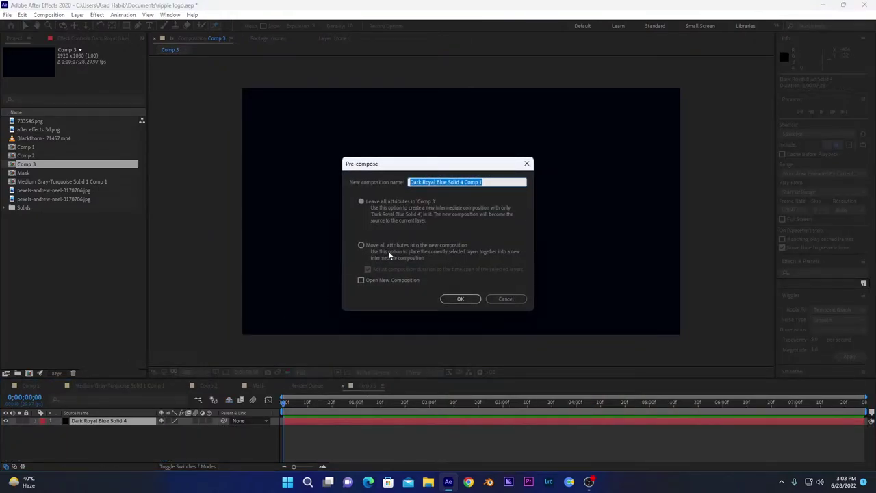
type("Ripple")
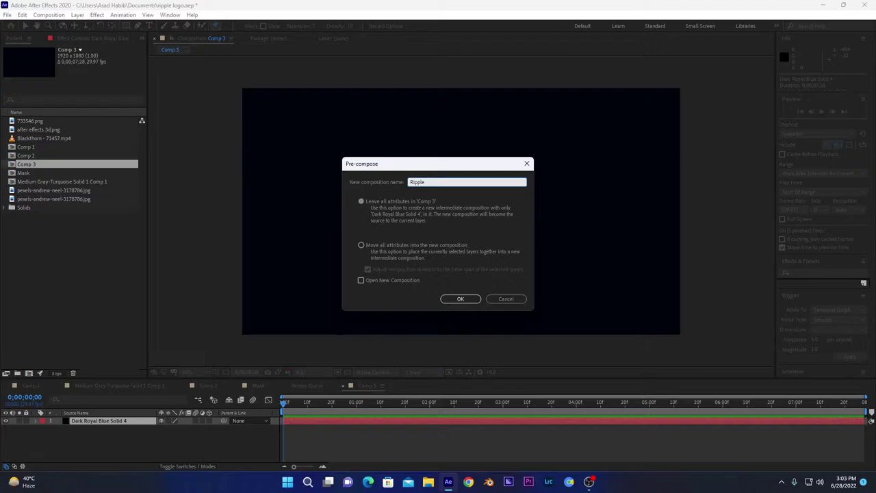
left_click(361, 245)
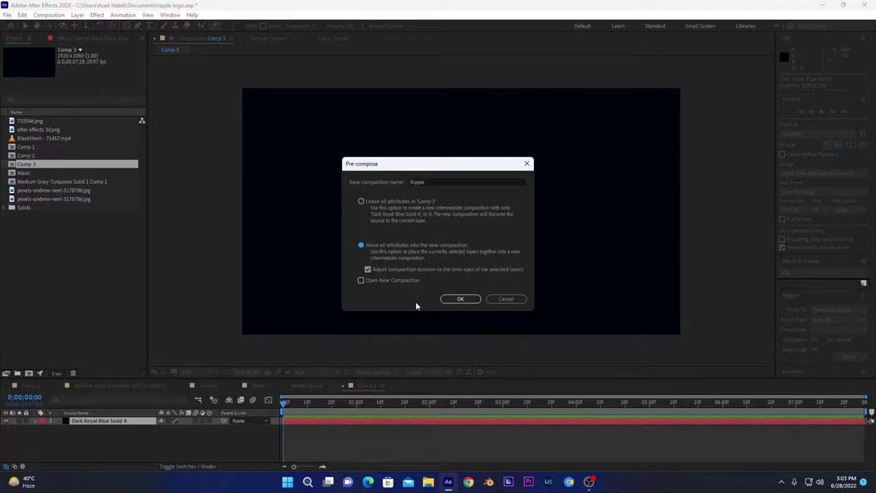
left_click(457, 299)
Open the Ripple composition and apply the Radio Waves effect to its solid layer.
double_click(81, 422)
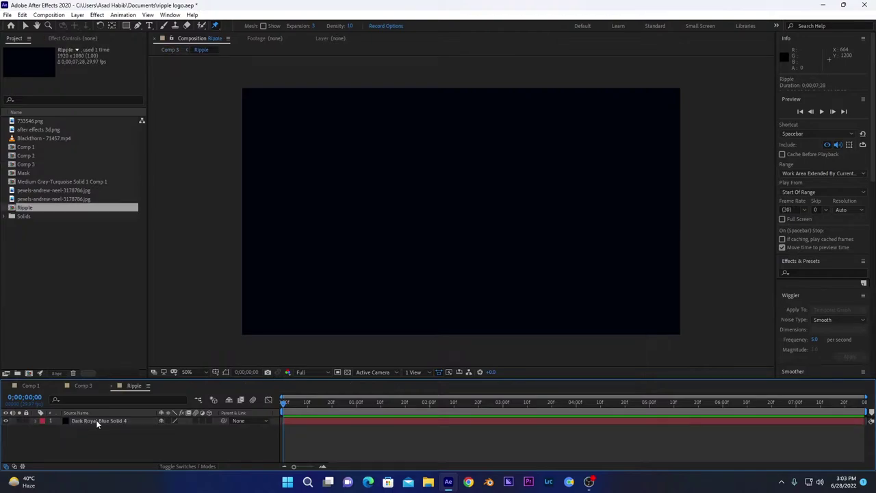
left_click(96, 419)
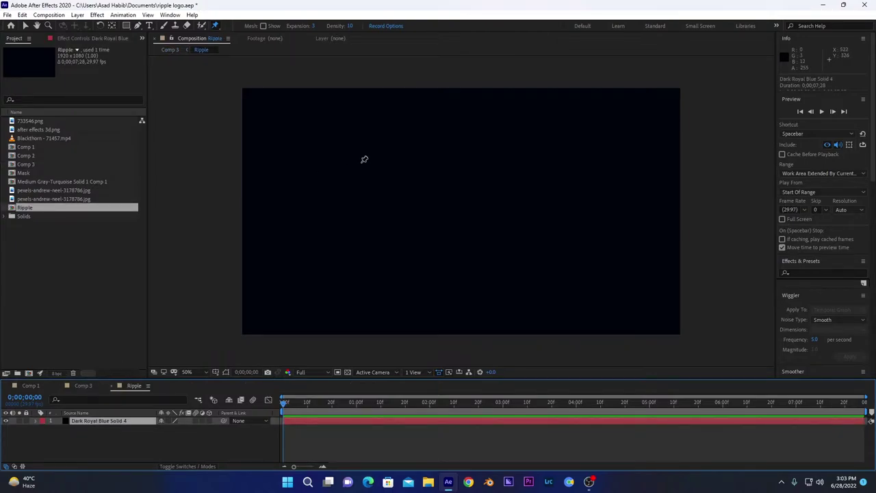
left_click(822, 273)
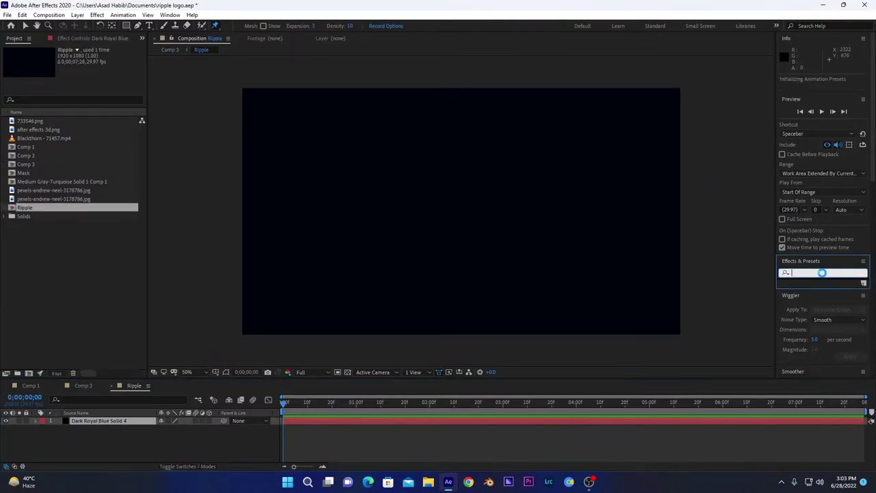
type("radio")
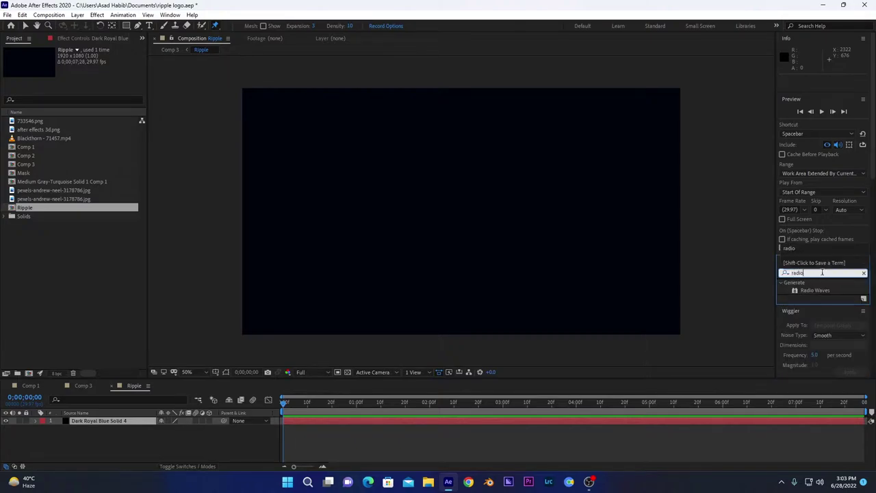
double_click(819, 290)
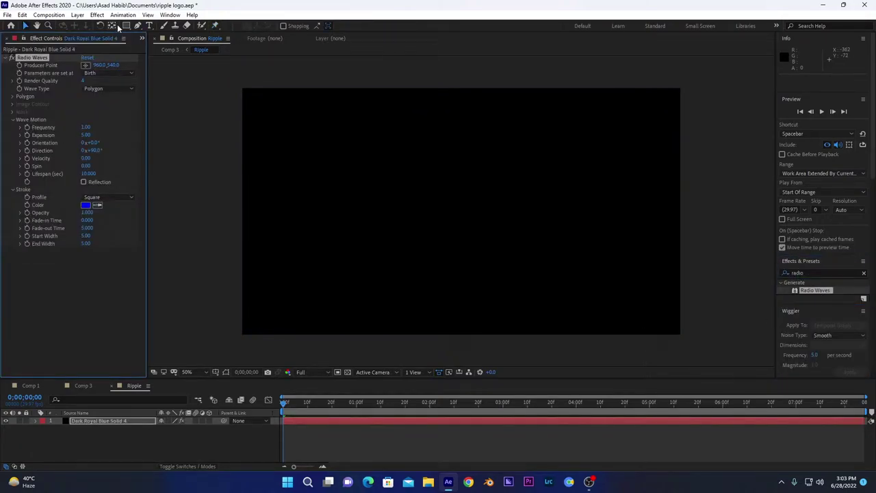
left_click(97, 15)
mouse_move(185, 150)
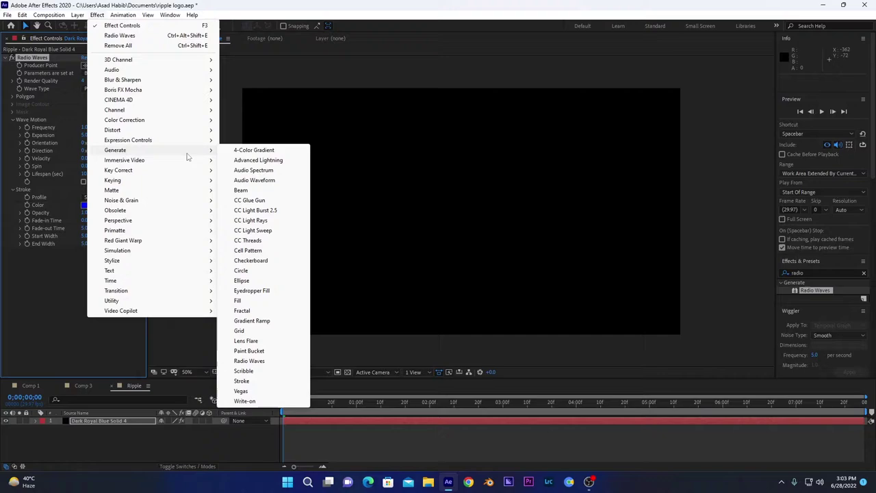
left_click(199, 398)
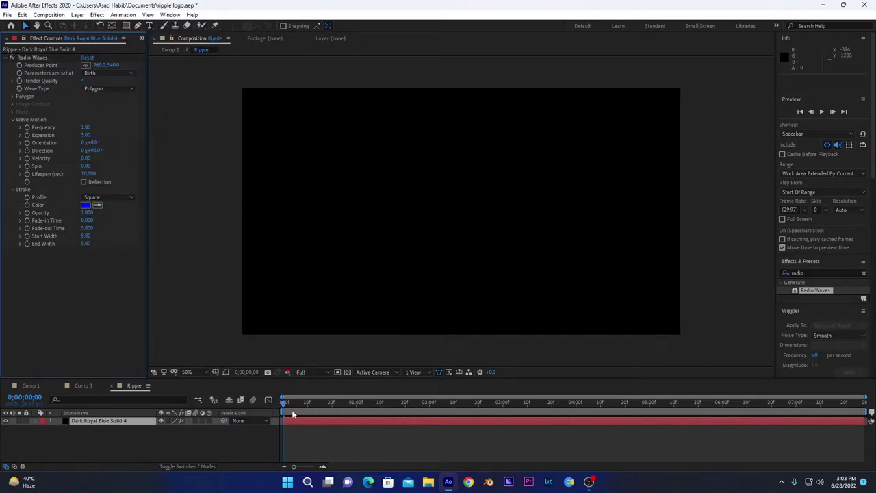
Play the Ripple composition from the start to preview the default radio waves.
left_click(286, 404)
key("space")
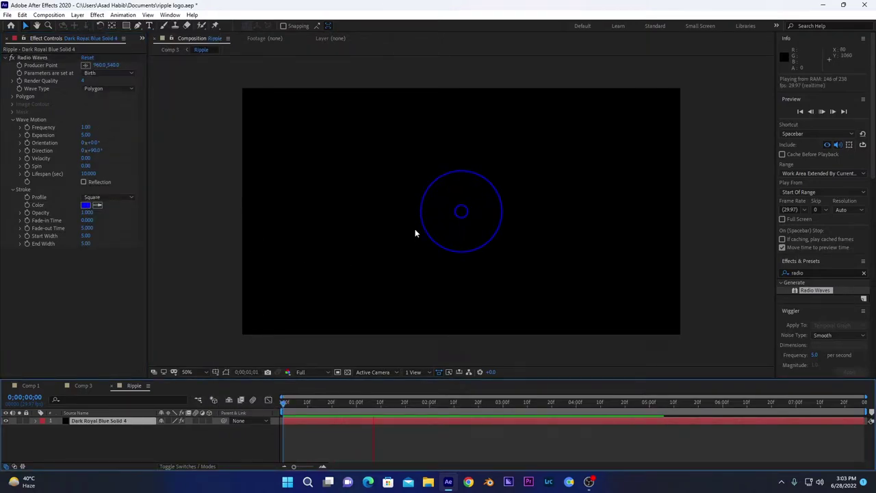
key("space")
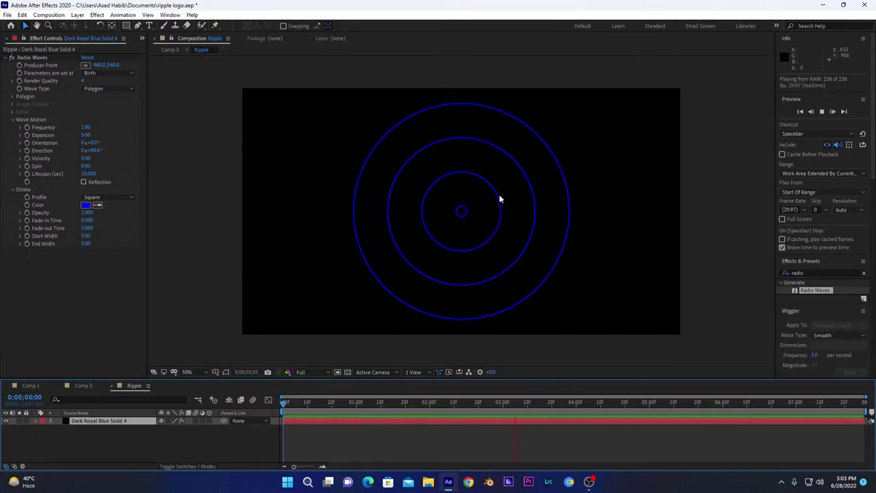
key("space")
Set the Radio Waves frequency to 0 and preview the animation.
left_click(86, 128)
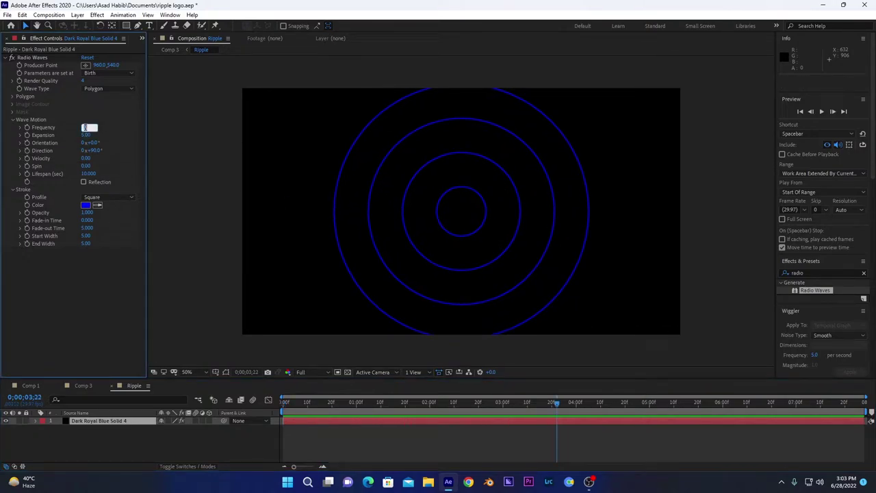
type("0")
key("Return")
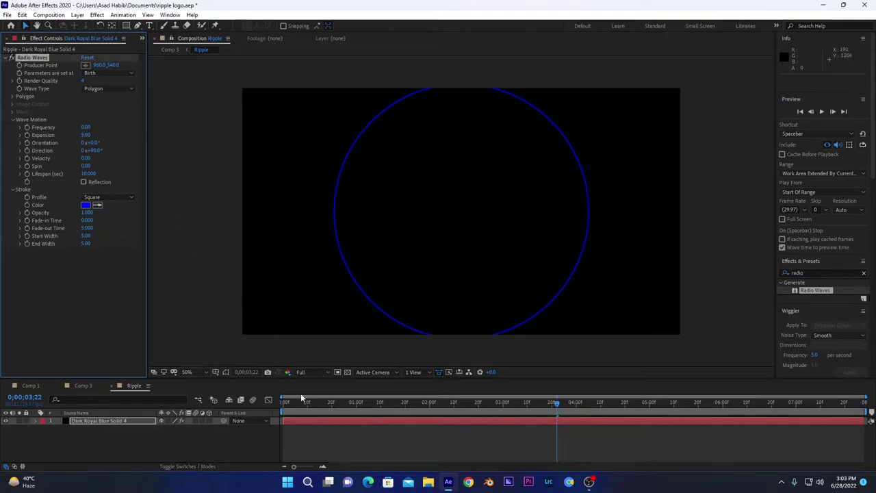
key("space")
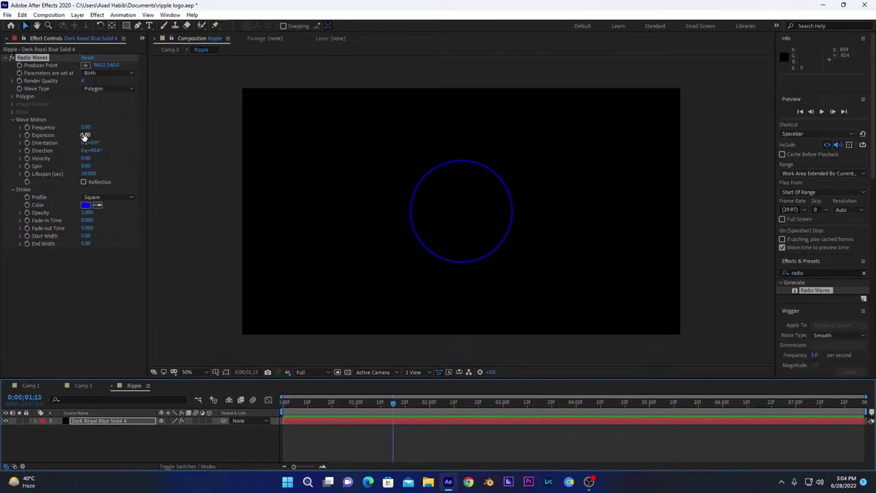
Set the Radio Waves expansion to 10 and preview how fast the ring grows.
left_click_drag(86, 134, 104, 135)
type("10")
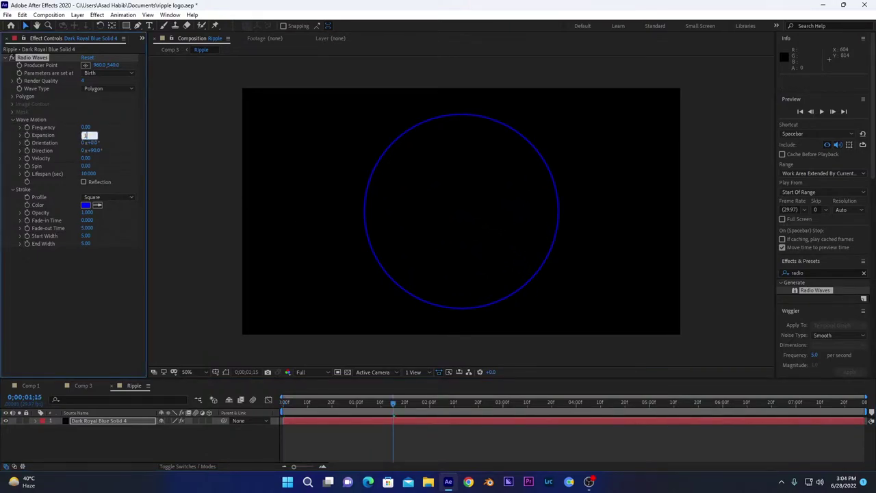
key("Return")
left_click(296, 404)
key("space")
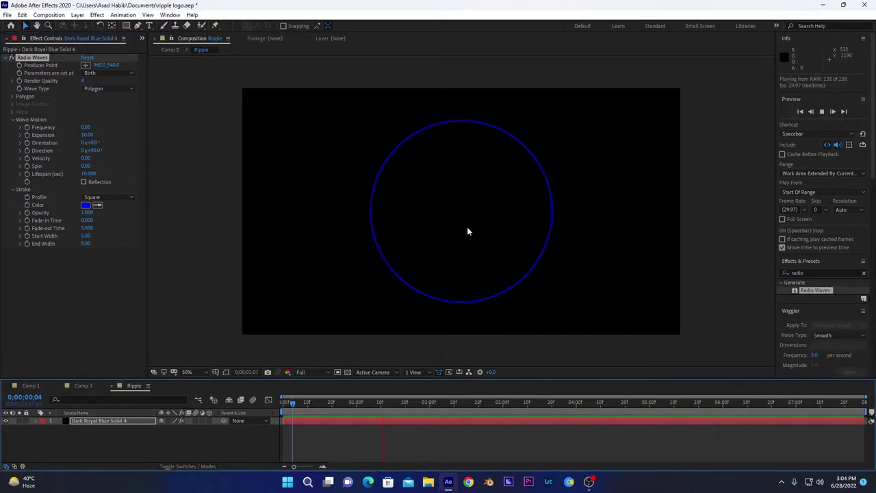
key("space")
key("space")
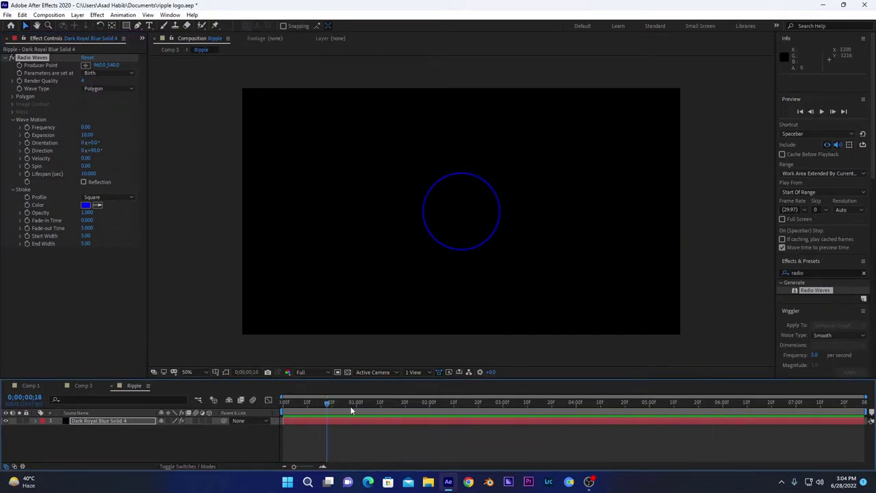
key("space")
Set the wave lifespan to 1.7 seconds and play the animation.
left_click(88, 173)
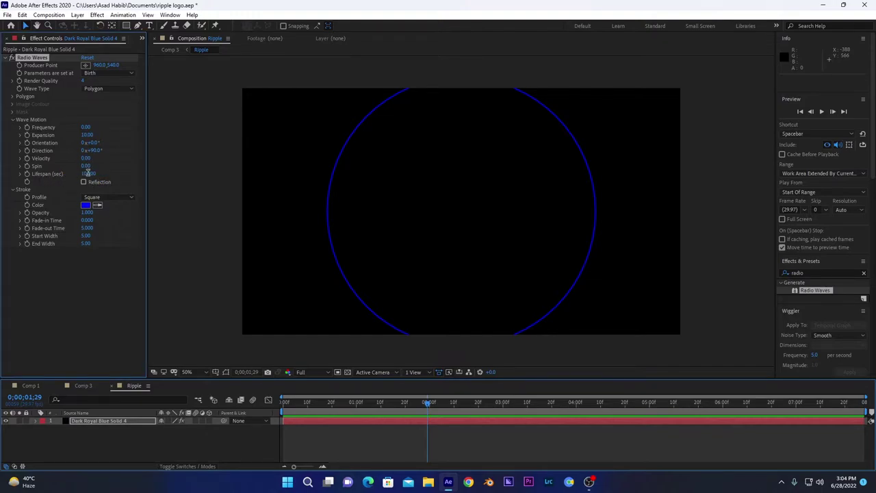
type("1.7")
key("Return")
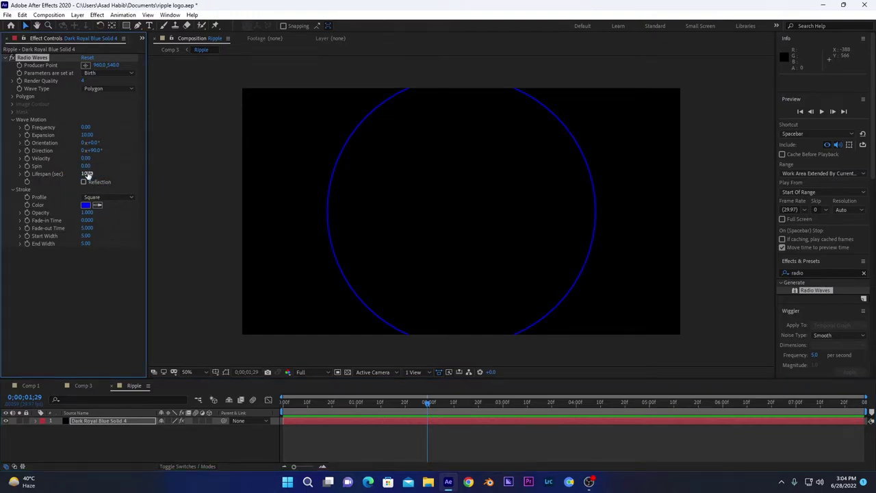
key("space")
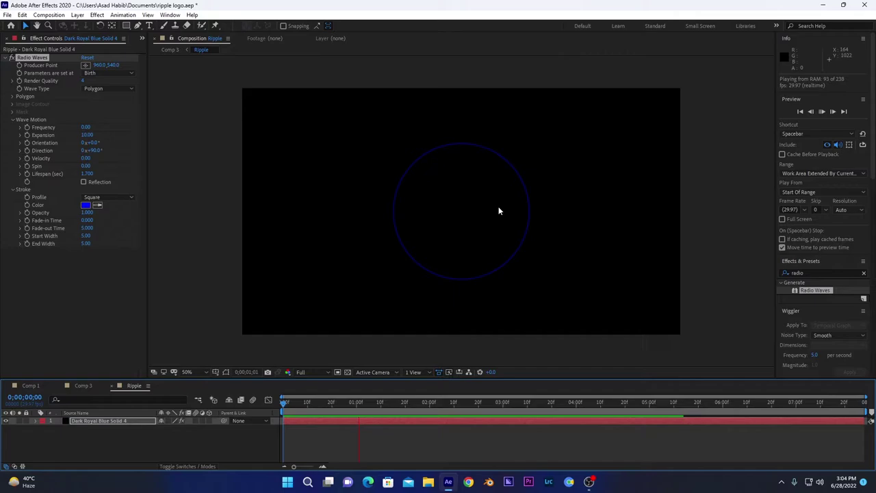
Change the wave's stroke color to white (FFFFFF), checking it at a frame where the ring shows.
left_click(427, 404)
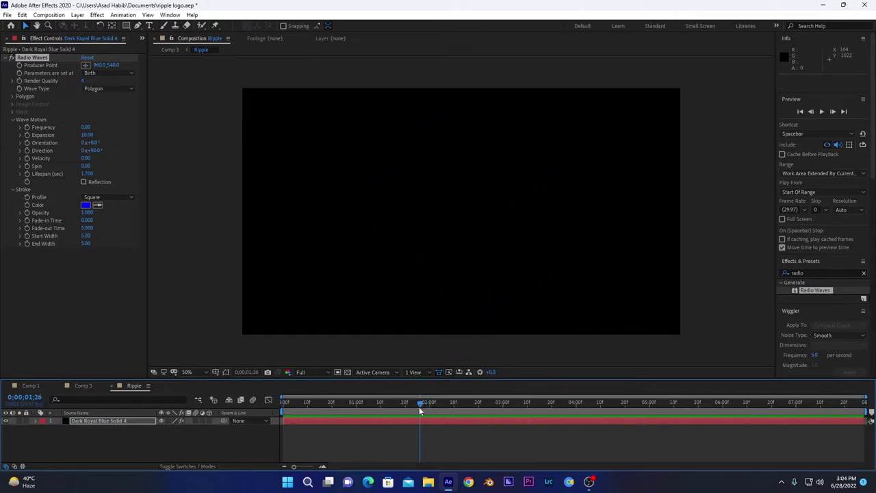
left_click_drag(397, 403, 337, 404)
left_click(85, 204)
left_click(634, 291)
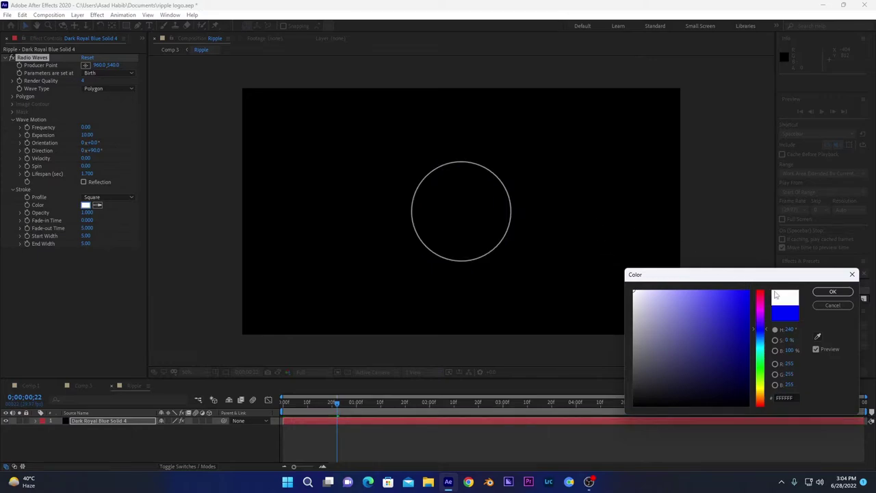
left_click(833, 292)
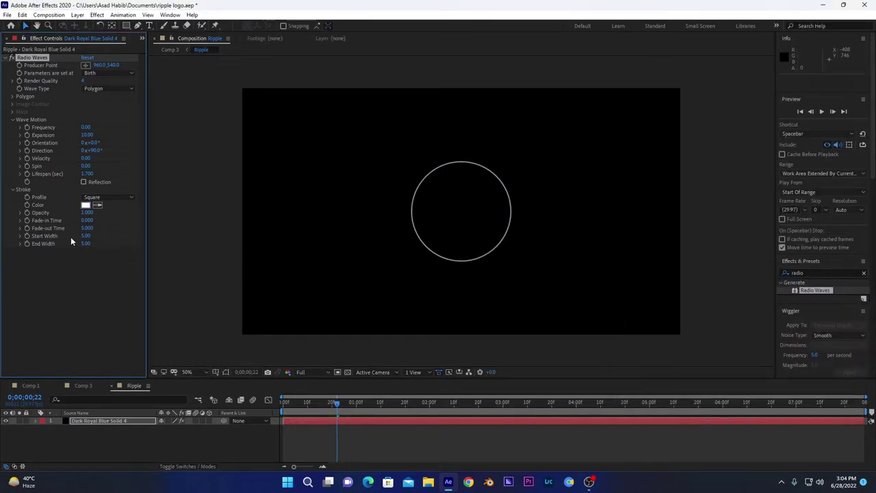
Set the stroke's start width to 20 and end width to 1, and preview the tapering ring.
left_click(84, 236)
type("20")
key("Return")
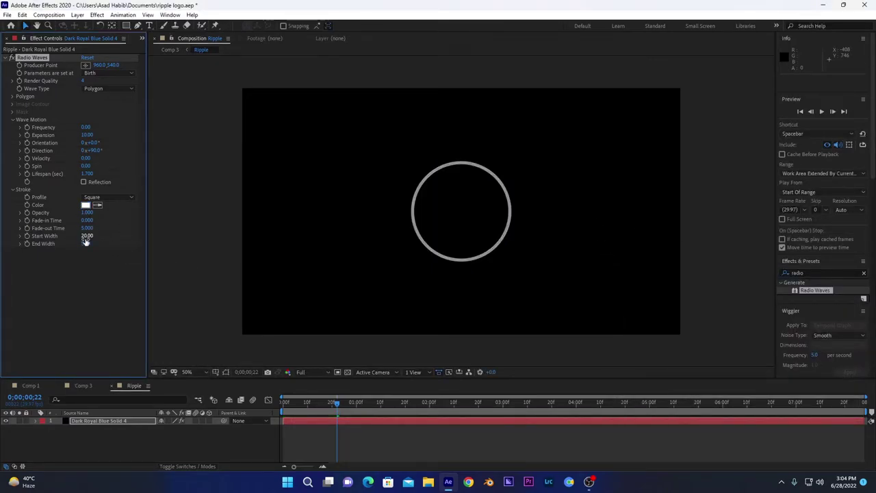
key("space")
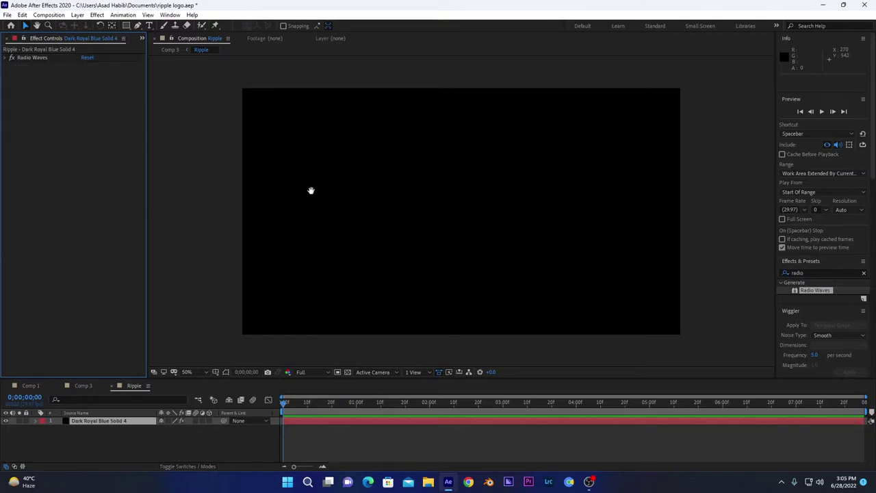
key("space")
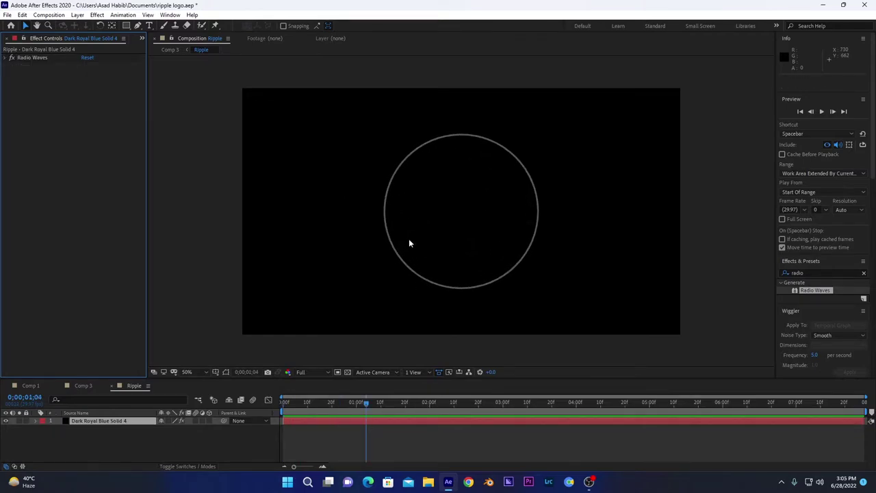
Duplicate the solid layer carrying the Radio Waves effect.
left_click(117, 424)
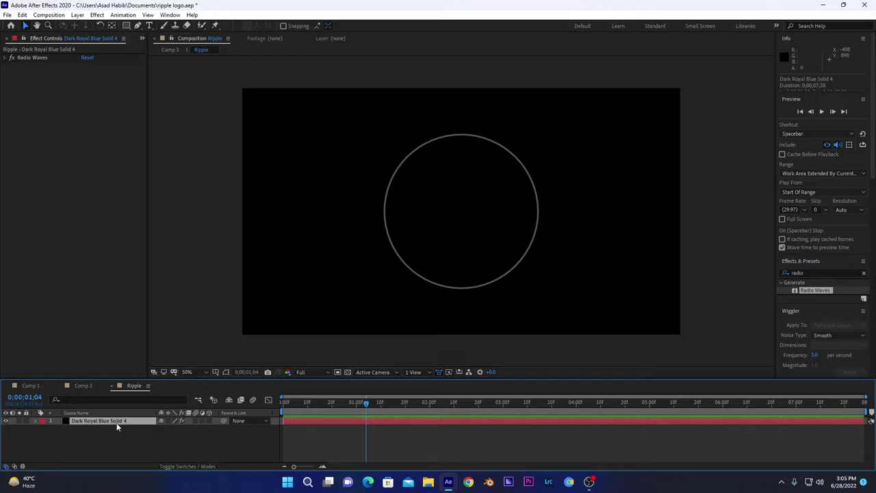
key("ctrl+d")
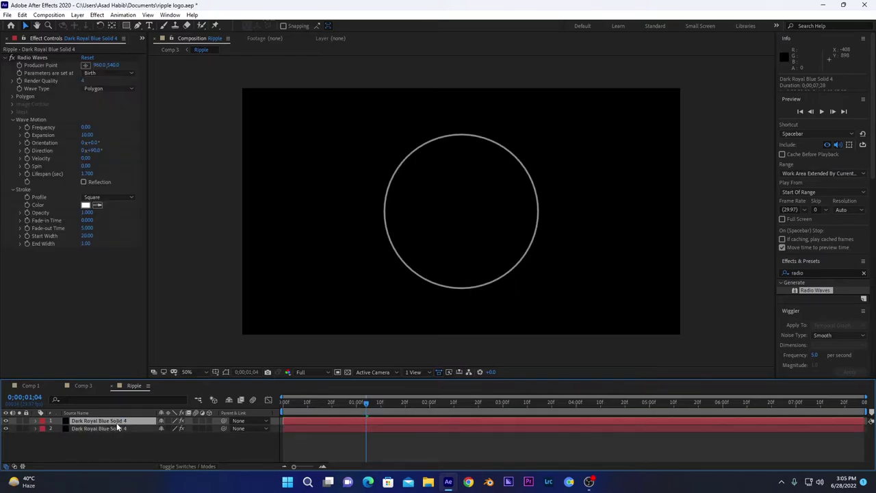
Duplicate the Radio Waves solid again, stagger the two upper copies in time with the top one starting 17 frames in, and preview.
key("ctrl+d")
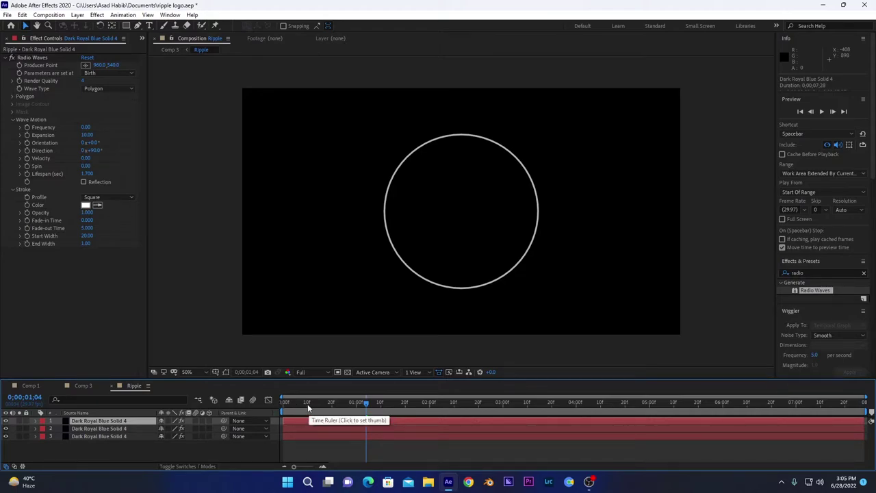
left_click_drag(308, 404, 371, 418)
left_click(306, 431)
left_click(327, 403)
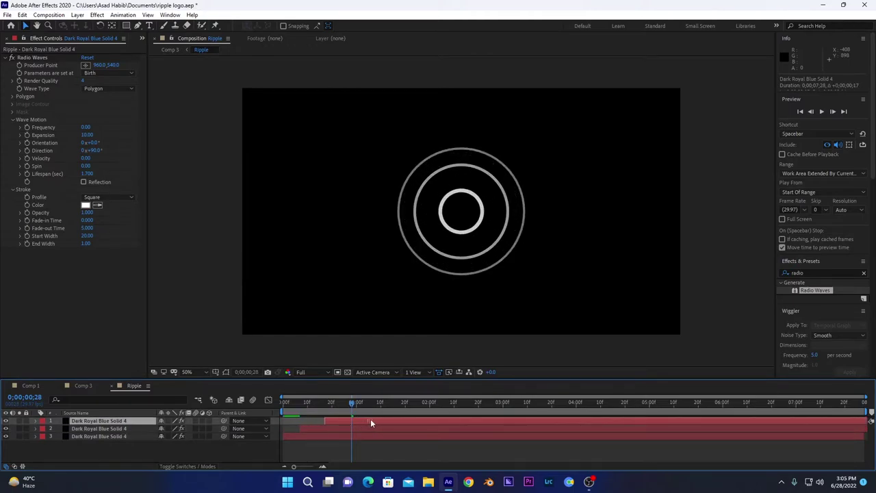
left_click(331, 401)
key("space")
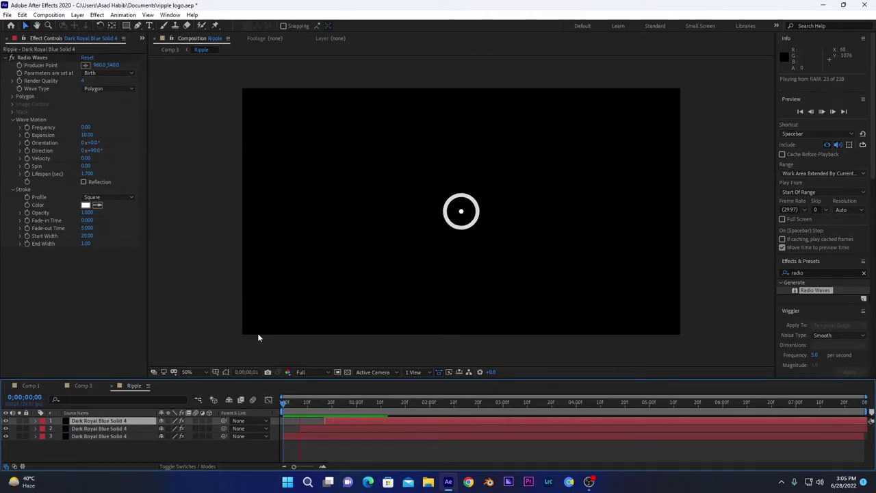
Apply the Fast Box Blur effect to all three Radio Waves solids at a frame where the rings show.
mouse_move(331, 403)
left_mouse_down()
mouse_move(312, 400)
mouse_move(337, 404)
left_mouse_up()
left_click(322, 429, "shift")
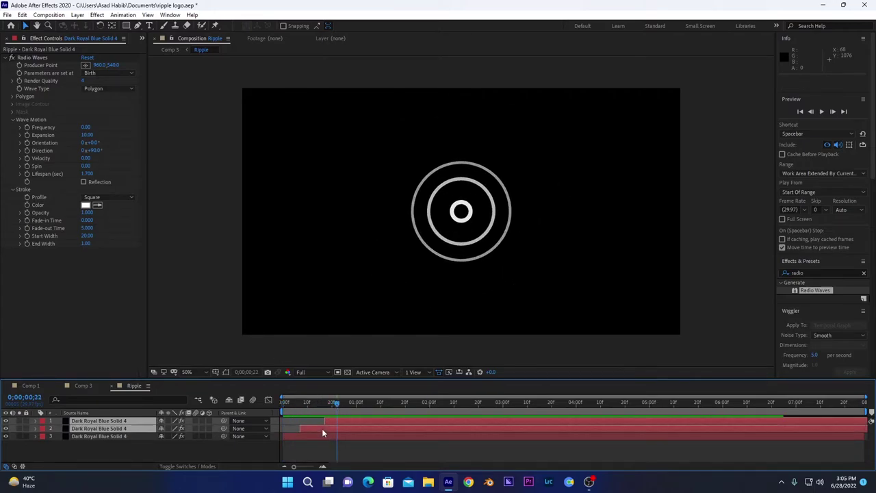
left_click(323, 437, "shift")
left_click(97, 14)
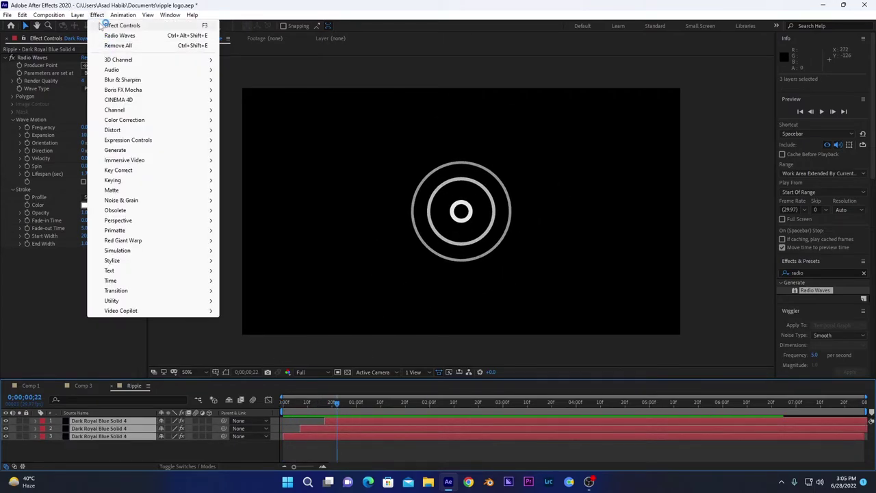
mouse_move(128, 82)
left_click(253, 182)
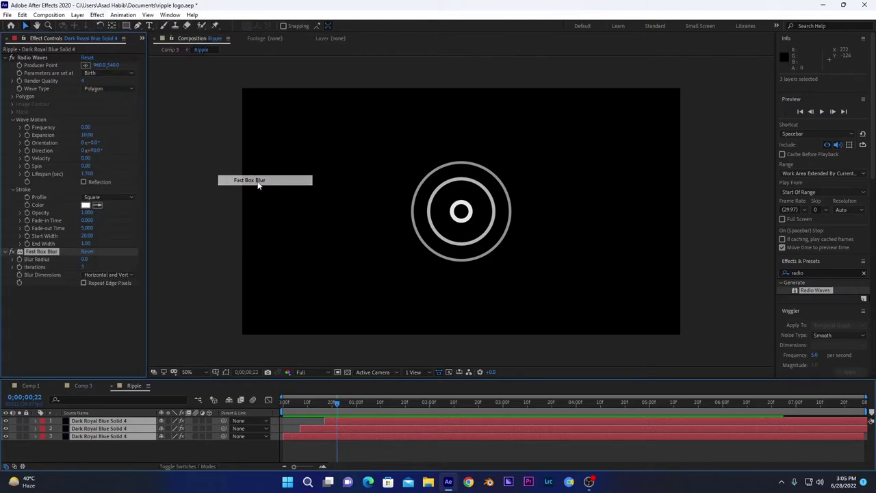
Set the Fast Box Blur radius to 7 on the three selected solids.
left_click(84, 260)
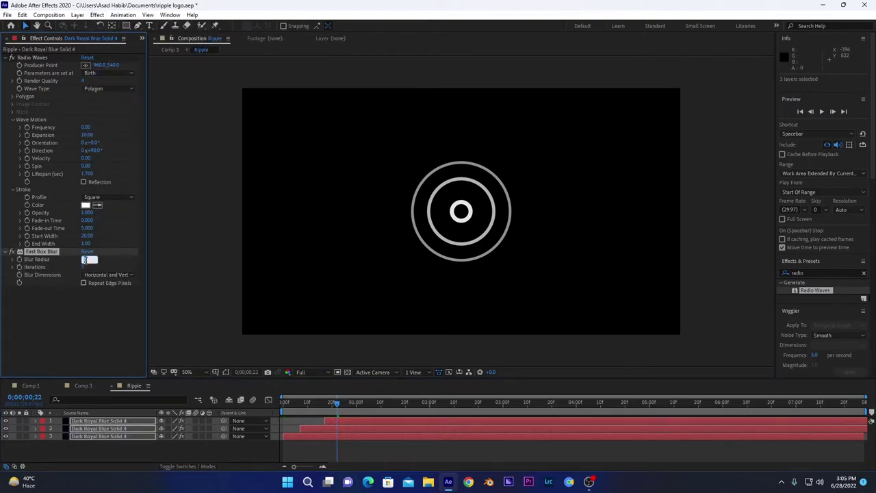
type("20")
key("Return")
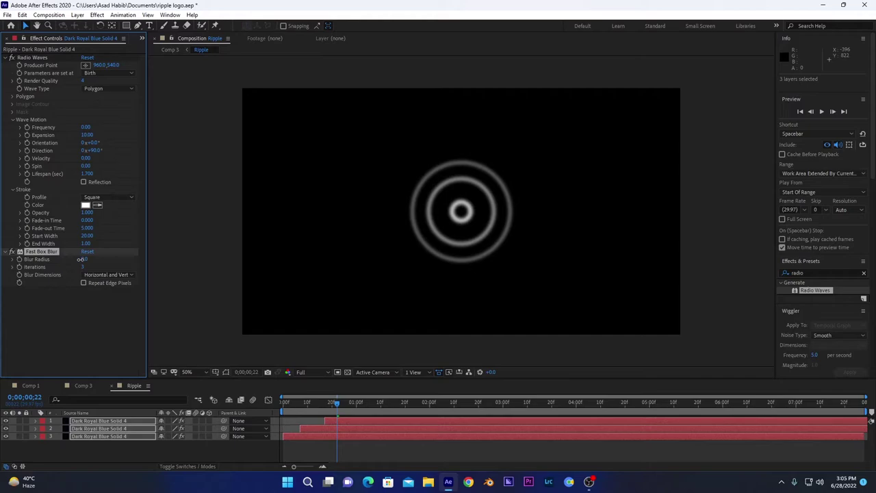
left_click(84, 260)
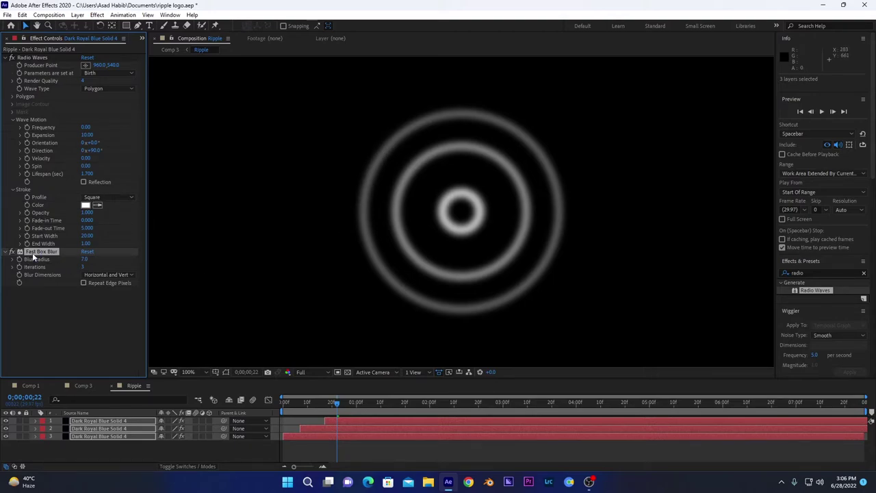
Go to Comp 3, scrub through the ripple, and place the dark leaves photo from the project above the Ripple layer.
left_click(80, 387)
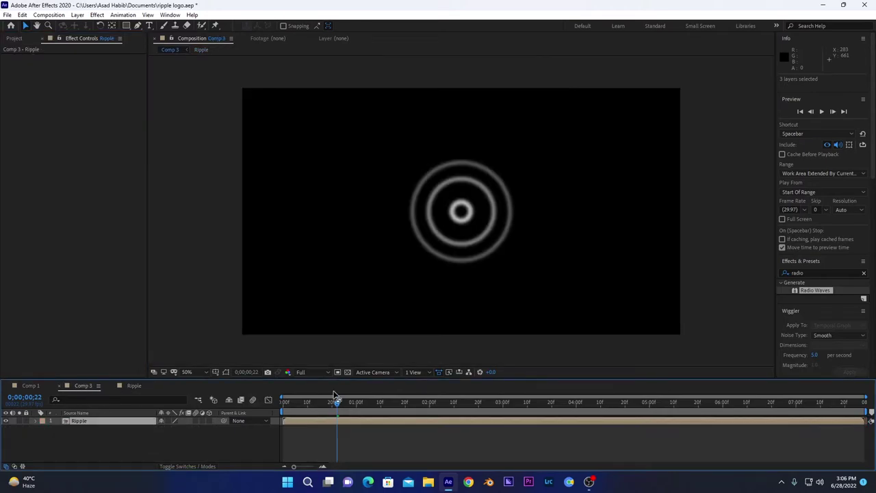
mouse_move(328, 402)
left_mouse_down()
mouse_move(299, 402)
mouse_move(378, 407)
mouse_move(317, 410)
left_mouse_up()
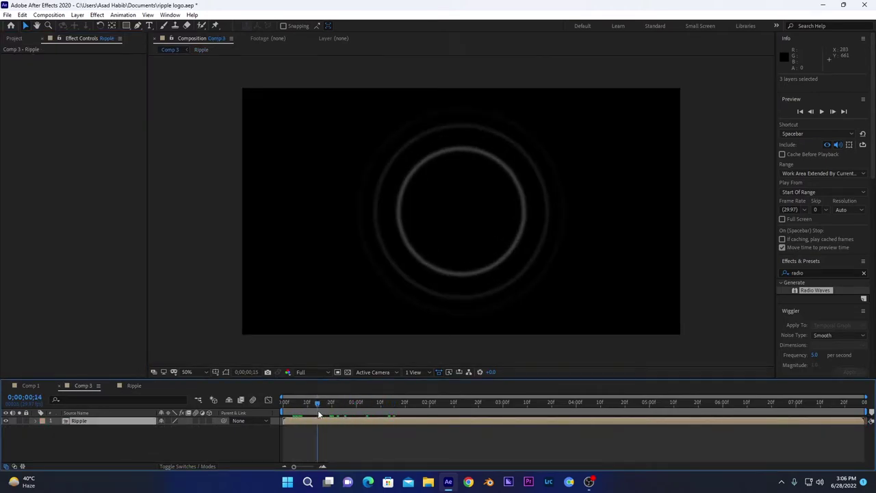
left_click(14, 37)
left_click_drag(54, 199, 78, 429)
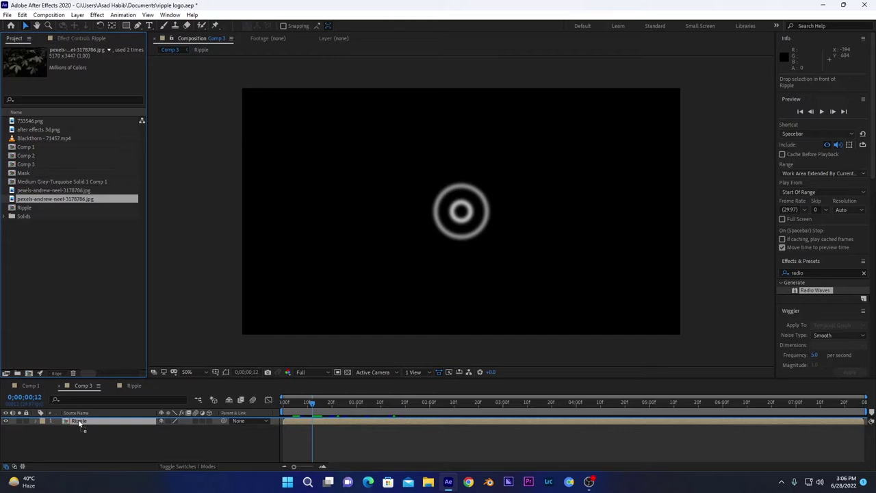
left_click(91, 430)
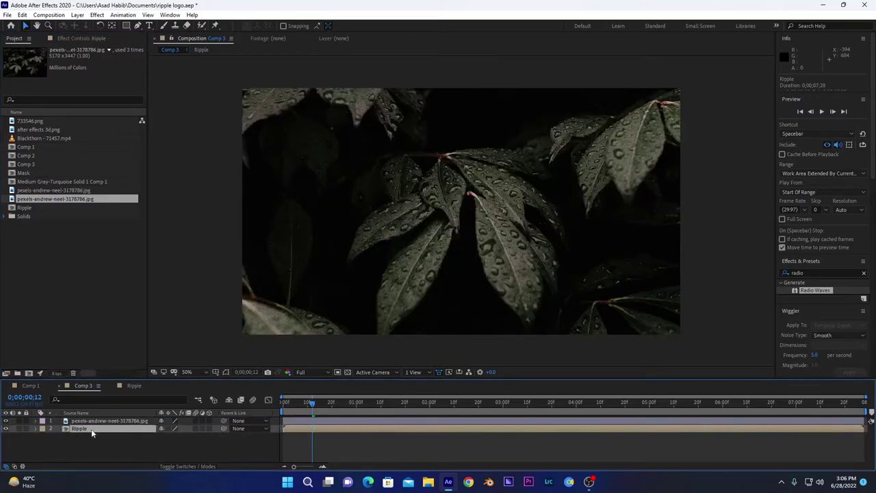
Scale the leaves photo to 37.6% so that it fits the composition frame.
left_click(95, 421)
key("s")
mouse_move(179, 428)
left_mouse_down()
mouse_move(123, 429)
mouse_move(179, 428)
left_mouse_up()
left_click(270, 280)
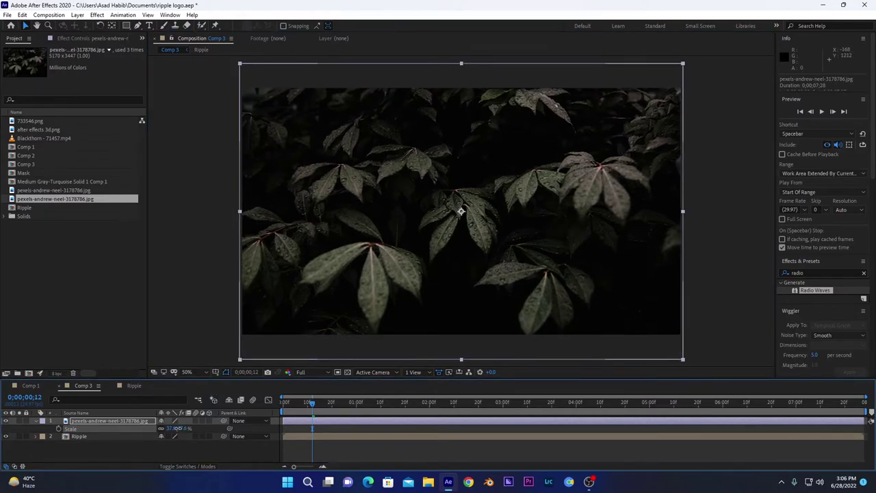
Create a dark solid above the leaves photo and set its opacity to 35% to darken the background.
left_click(77, 14)
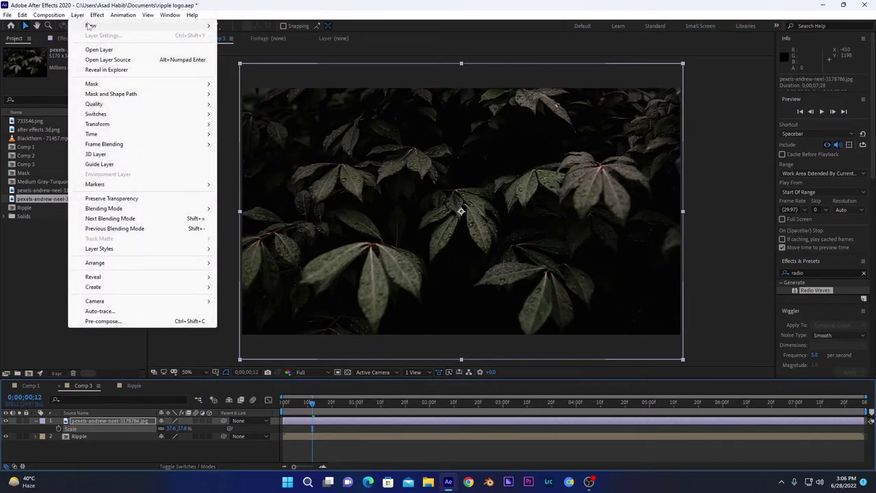
mouse_move(89, 26)
left_click(240, 35)
key("Return")
key("t")
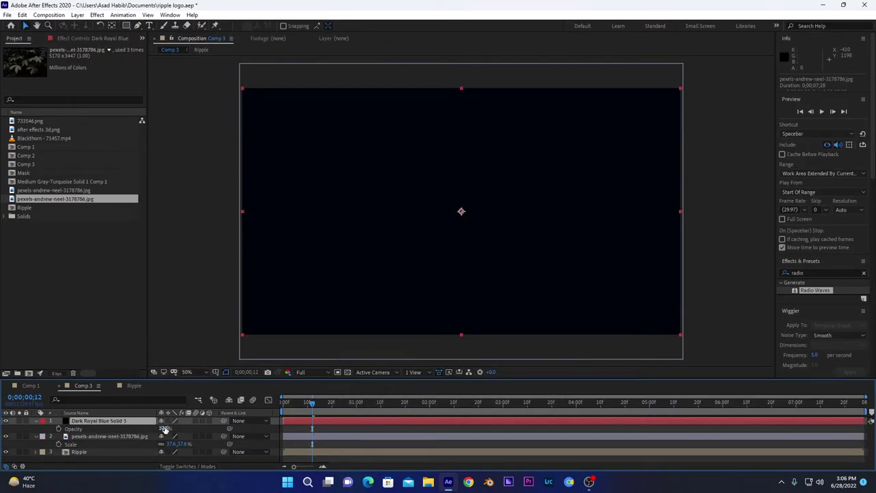
left_click_drag(164, 428, 143, 428)
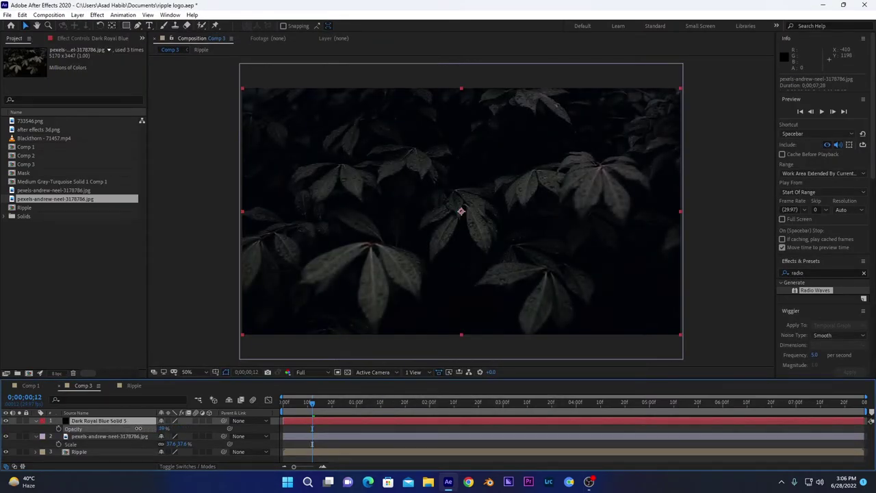
left_click(163, 429)
key("Return")
Add the 733546.png logo at the top of the layer stack, scale it down, and collapse the expanded layer properties.
left_click(35, 121)
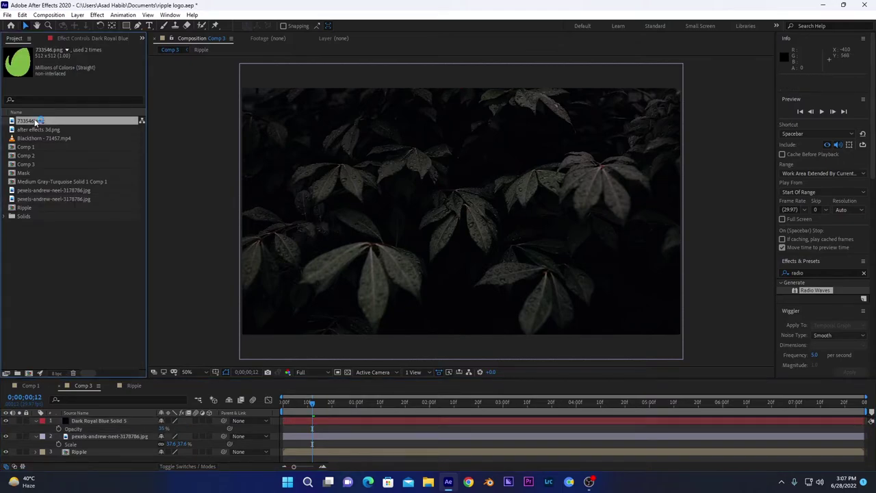
left_click_drag(27, 123, 73, 428)
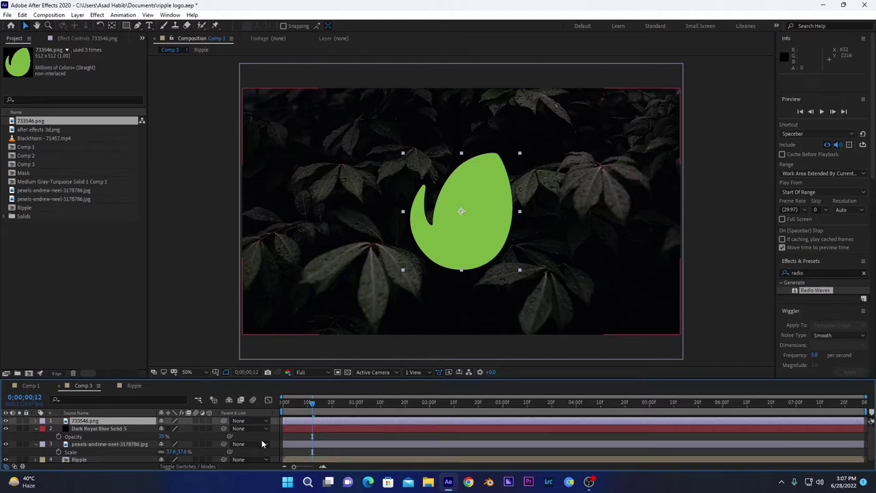
key("s")
left_click_drag(182, 430, 161, 429)
left_click(35, 421)
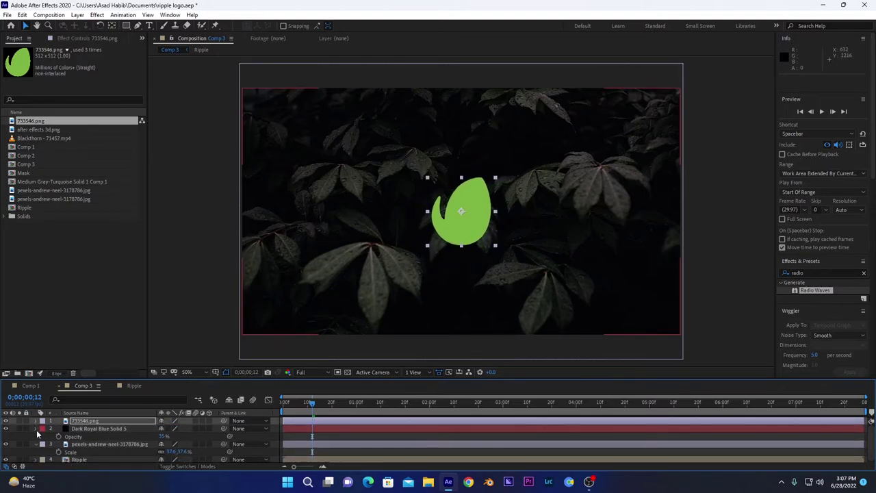
left_click(35, 429)
left_click(36, 436)
left_click(96, 458)
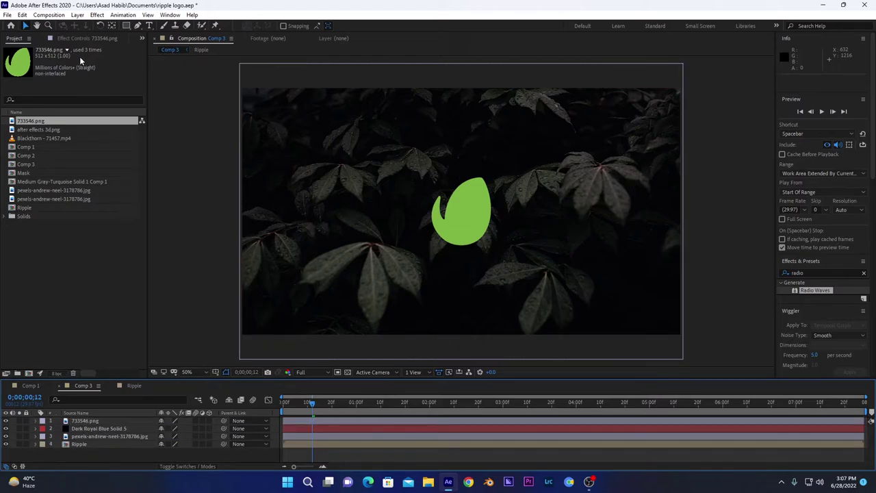
Create an adjustment layer above the logo and apply the Caustics effect to it.
left_click(77, 15)
mouse_move(132, 29)
left_click(286, 86)
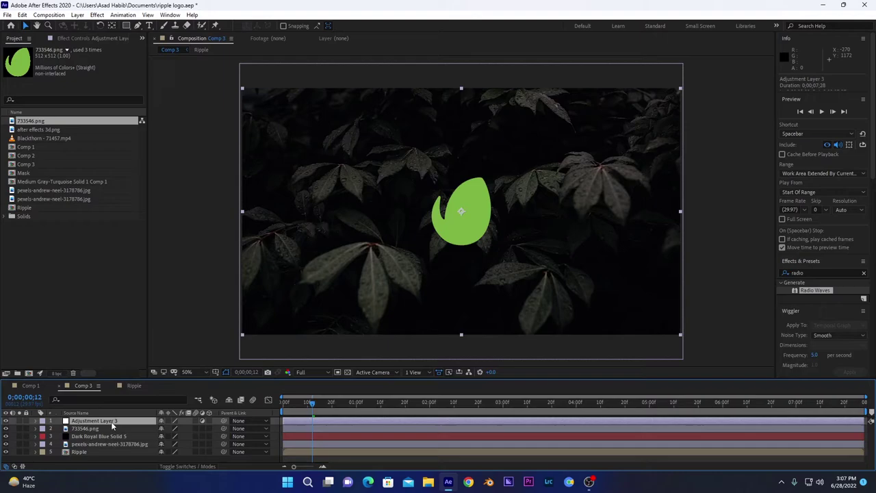
left_click(824, 273)
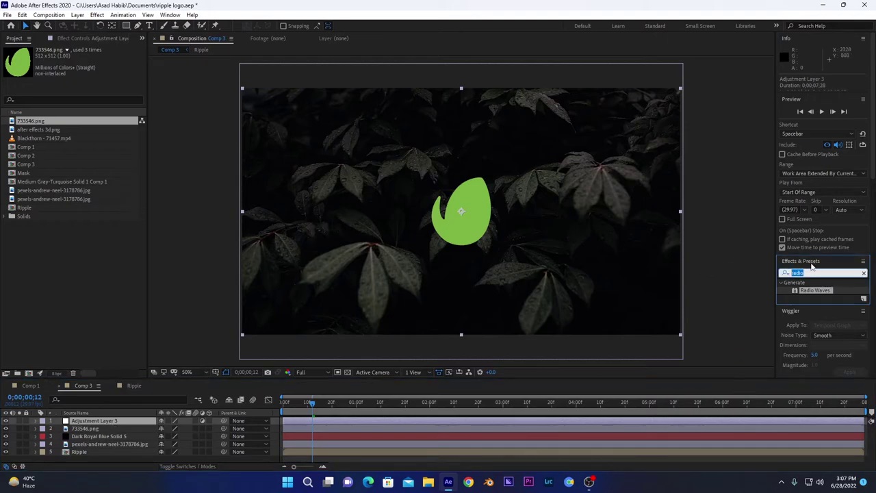
type("ca")
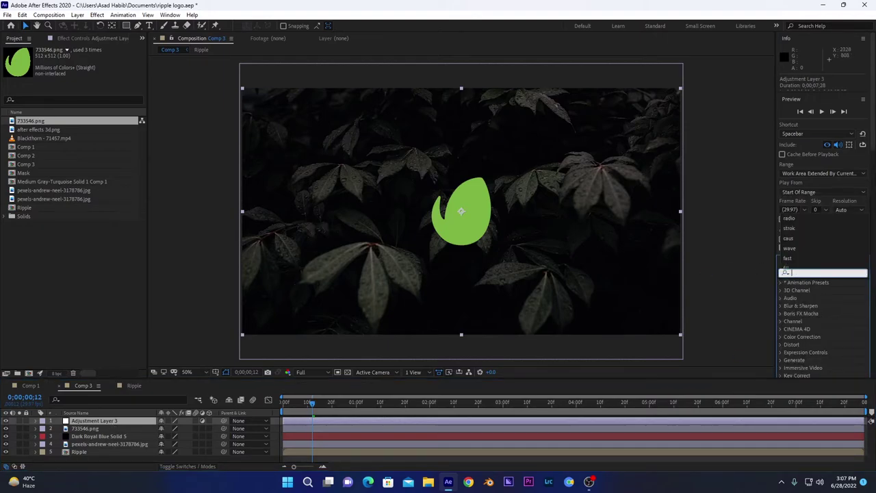
type("us")
double_click(815, 290)
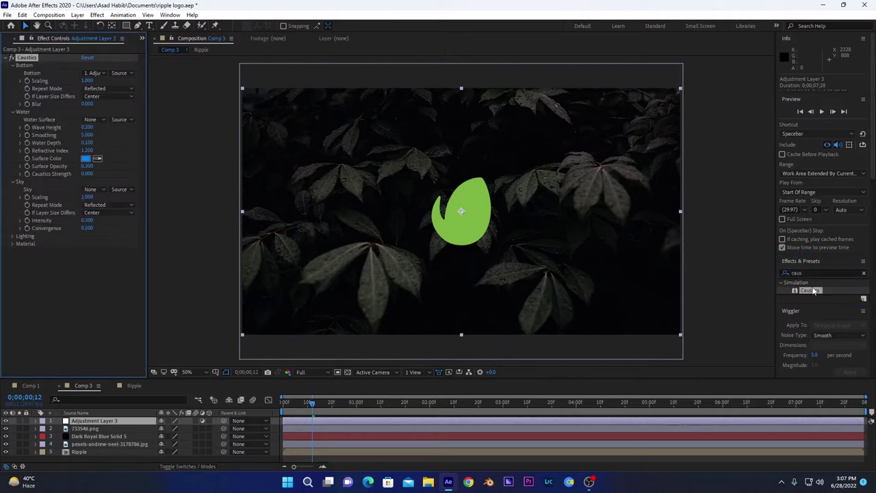
Set the Caustics Water Surface to the Ripple layer and preview the distortion.
left_click(97, 15)
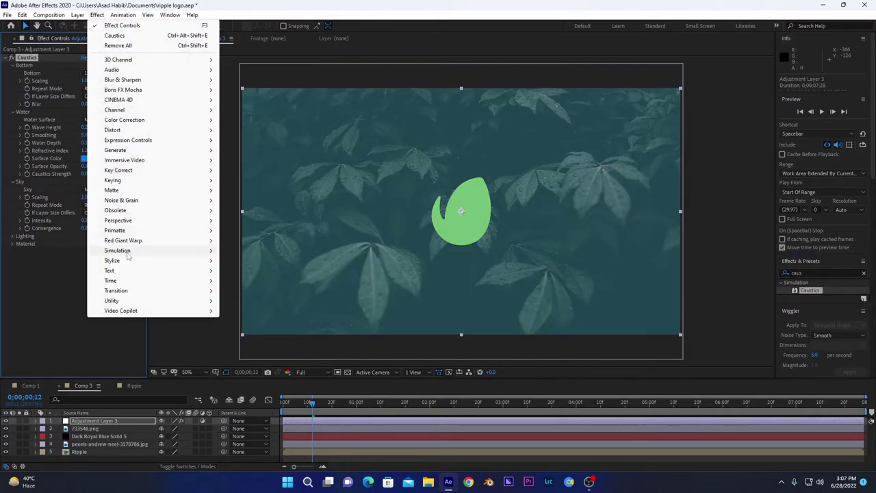
mouse_move(135, 254)
left_click_drag(314, 403, 376, 405)
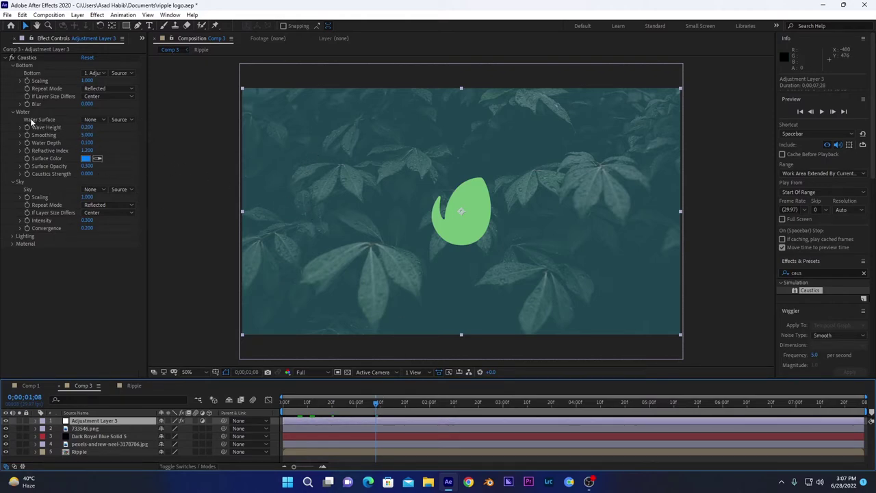
left_click(93, 119)
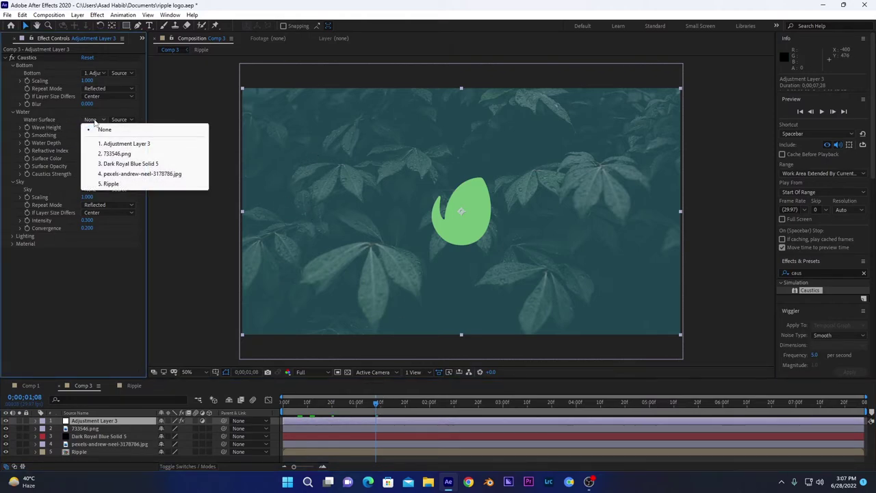
left_click(125, 185)
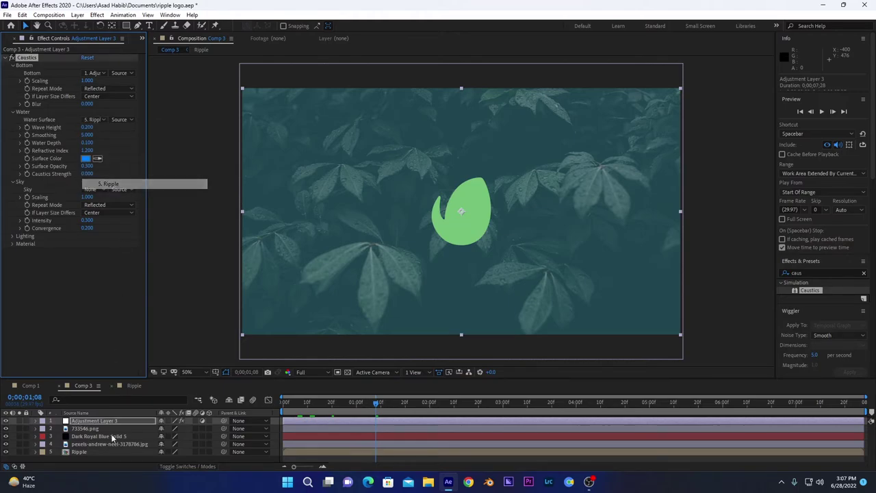
key("space")
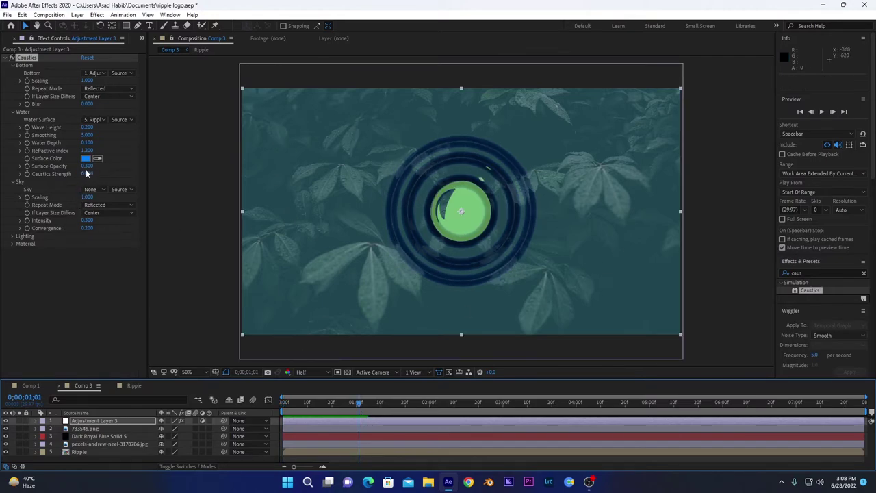
Set the Caustics Surface Opacity to 0 and Caustics Strength to 0.26.
left_click_drag(91, 168, 47, 169)
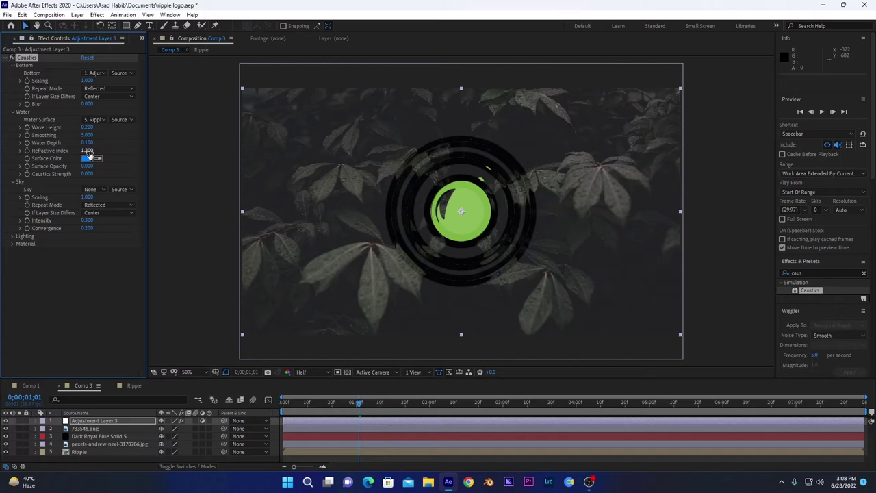
mouse_move(87, 174)
left_mouse_down()
mouse_move(98, 174)
mouse_move(88, 175)
left_mouse_up()
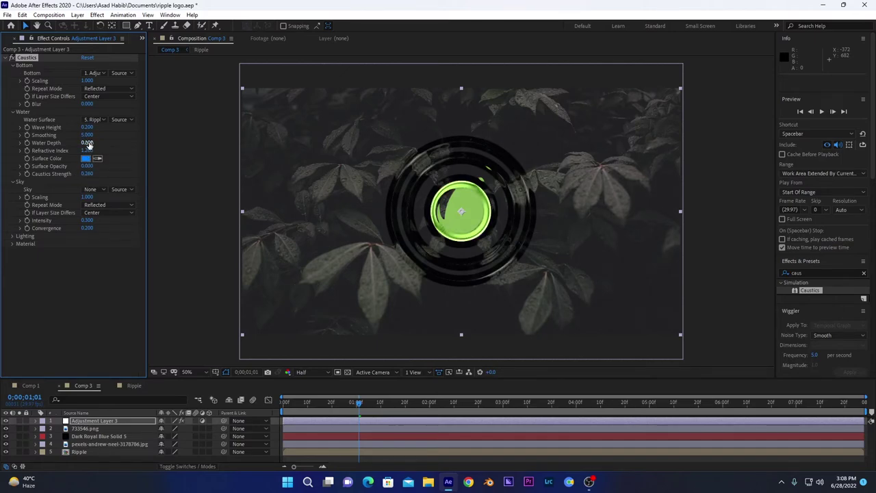
Set the Caustics Wave Height to 0.08, Smoothing to 9.8 and Water Depth to 0.07, and play the ripple from the start.
left_click_drag(96, 136, 72, 128)
mouse_move(357, 404)
left_mouse_down()
mouse_move(333, 401)
mouse_move(368, 403)
left_mouse_up()
left_click_drag(86, 143, 81, 142)
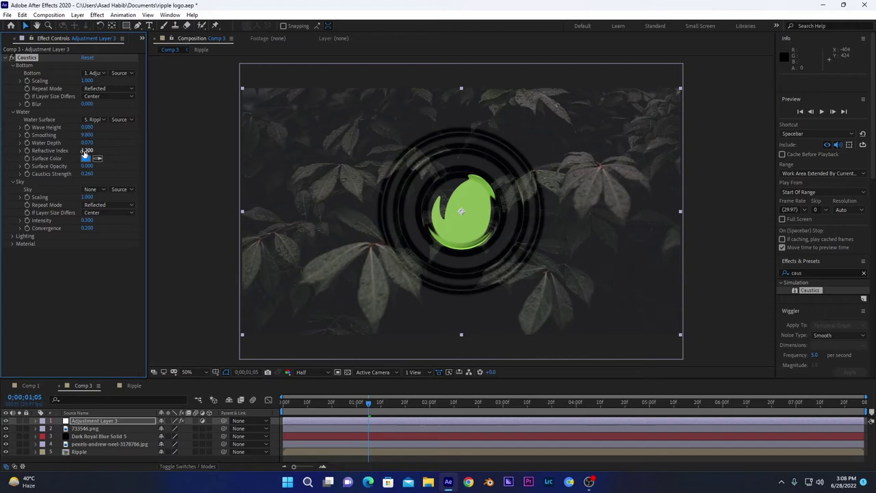
left_click_drag(84, 151, 84, 151)
key("space")
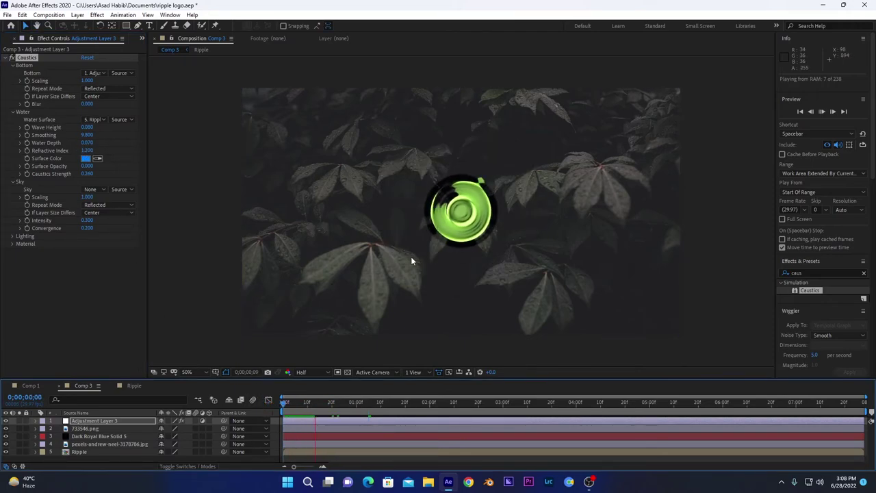
key("space")
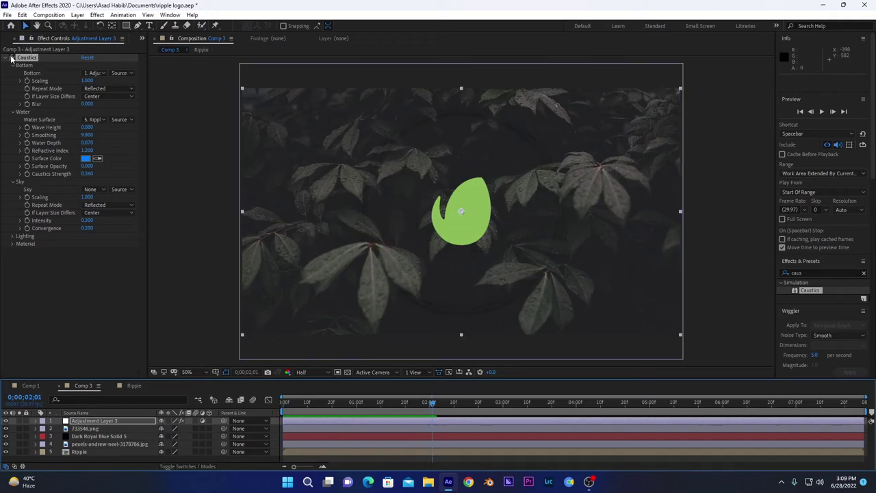
Collapse the Caustics settings and add a 100% Opacity keyframe to the 733546.png logo layer at 0:00:00:12.
left_click(4, 58)
left_click(404, 404)
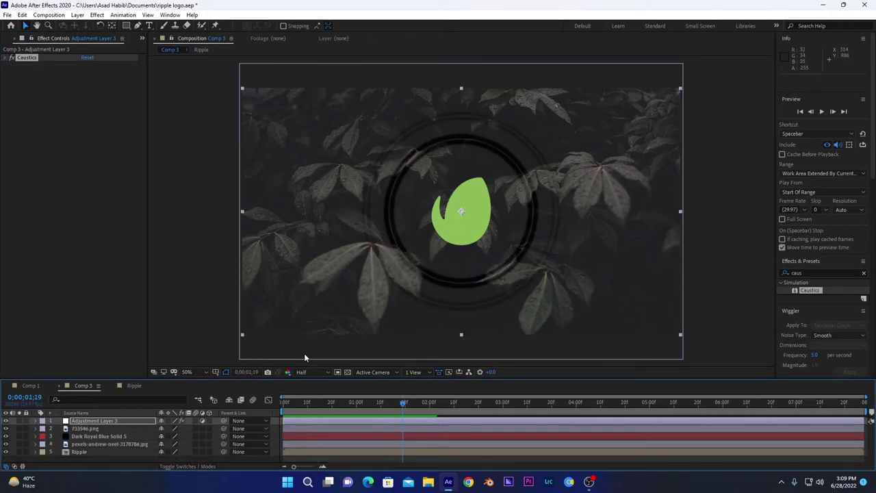
left_click(312, 403)
left_click(90, 428)
key("t")
left_click(59, 436)
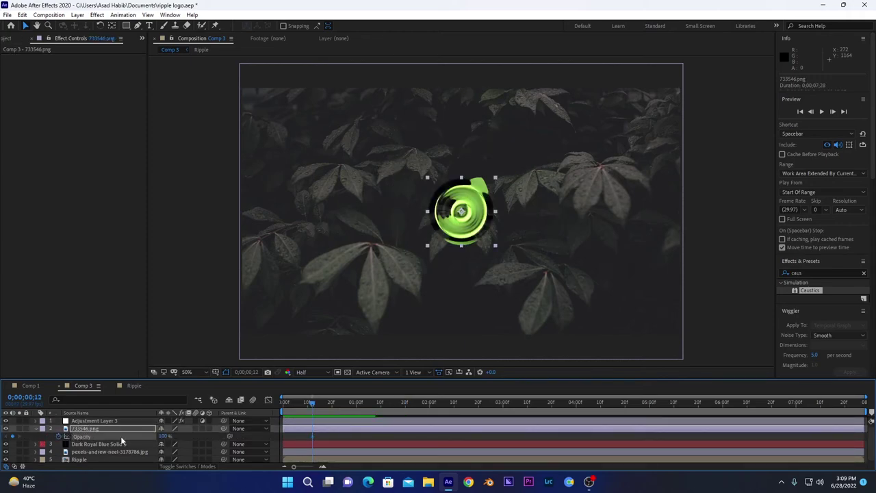
Move the logo's 100% Opacity keyframe to 0:00:01:00, set Opacity to 0% at the start, and preview the fade-in.
left_click_drag(313, 403, 357, 403)
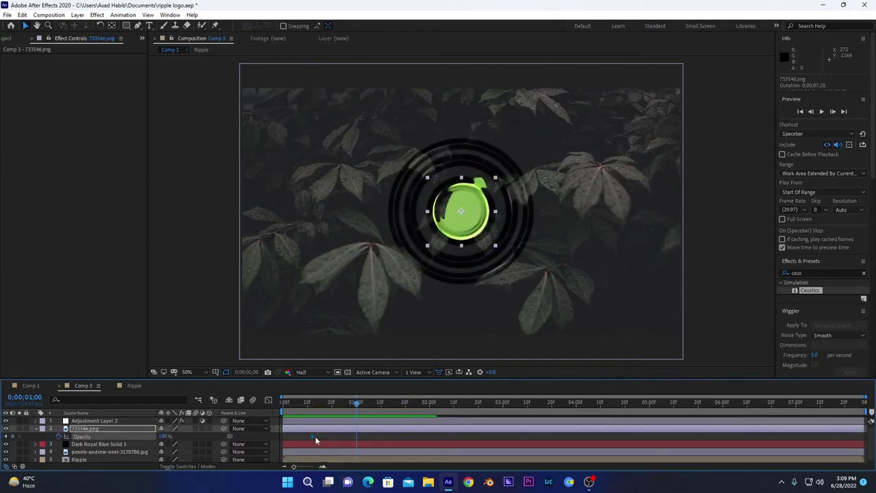
left_click_drag(313, 436, 356, 436)
key("Home")
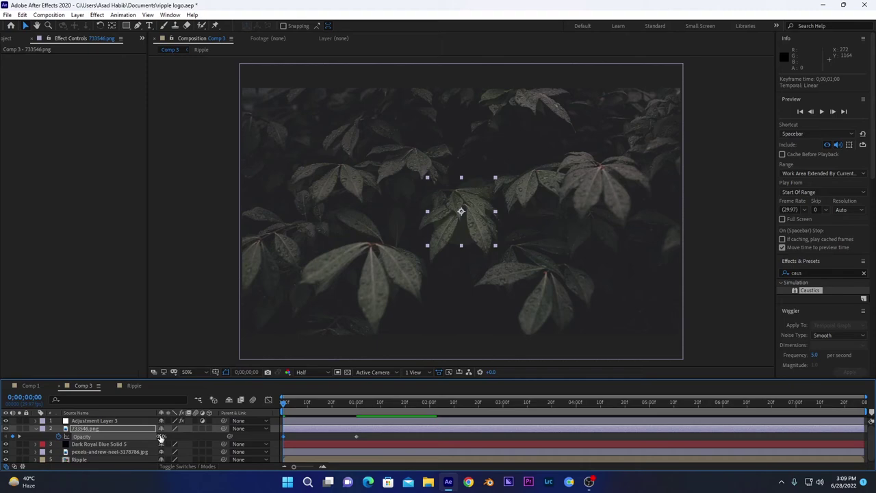
key("space")
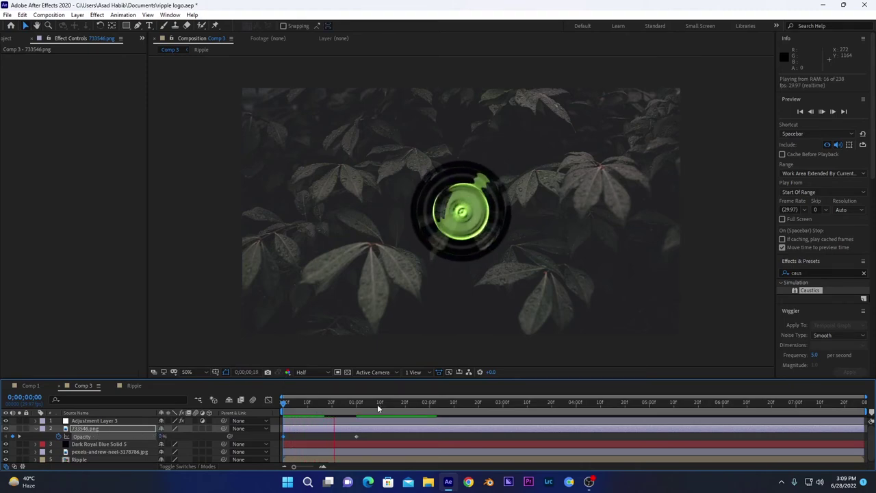
key("space")
Move the logo's second Opacity keyframe to about frame 19 and apply Easy Ease to both keyframes.
left_click_drag(356, 436, 330, 439)
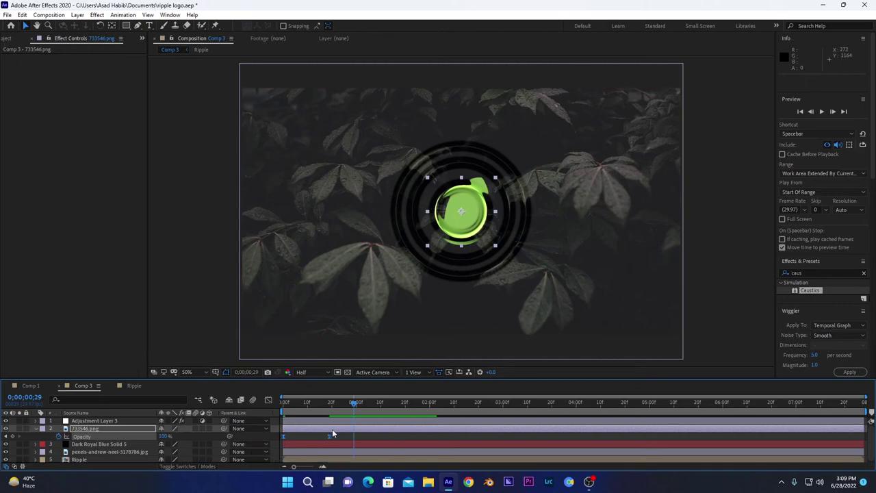
key("F9")
Shift the Ripple layer to start at about frame 7 and play the animation from the start.
left_click(313, 403)
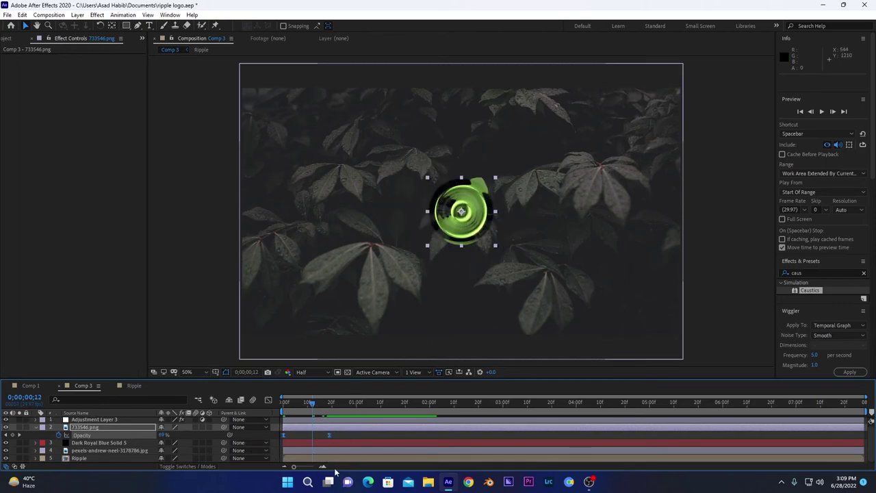
left_click(297, 460)
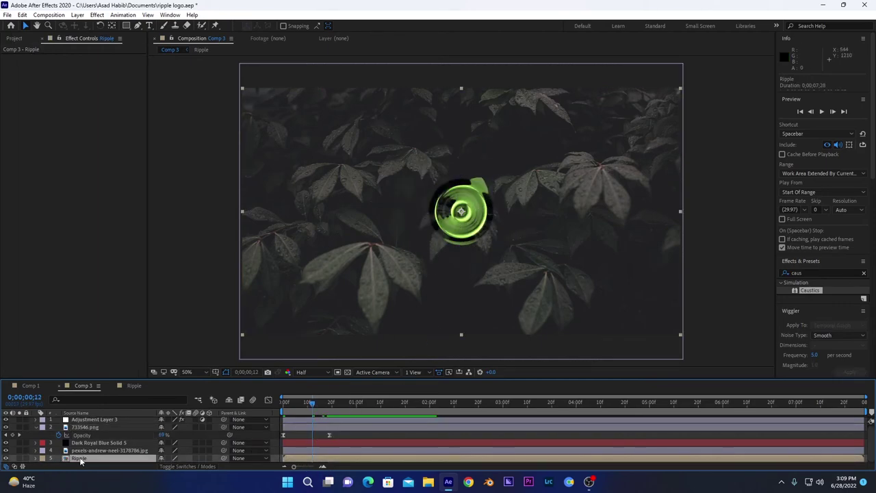
left_click(327, 404)
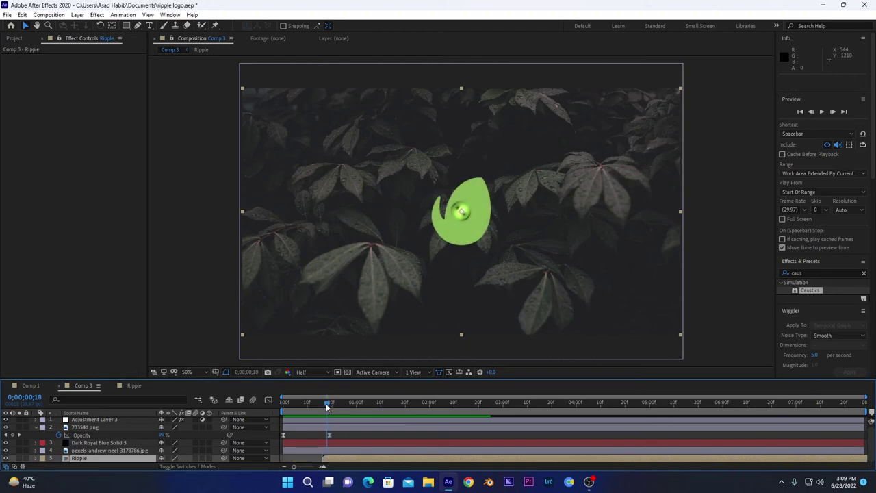
left_click_drag(338, 460, 316, 459)
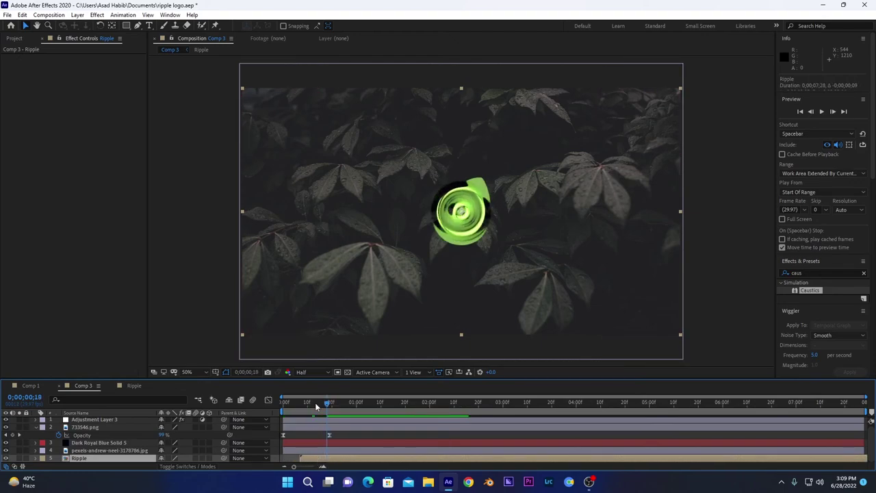
key("space")
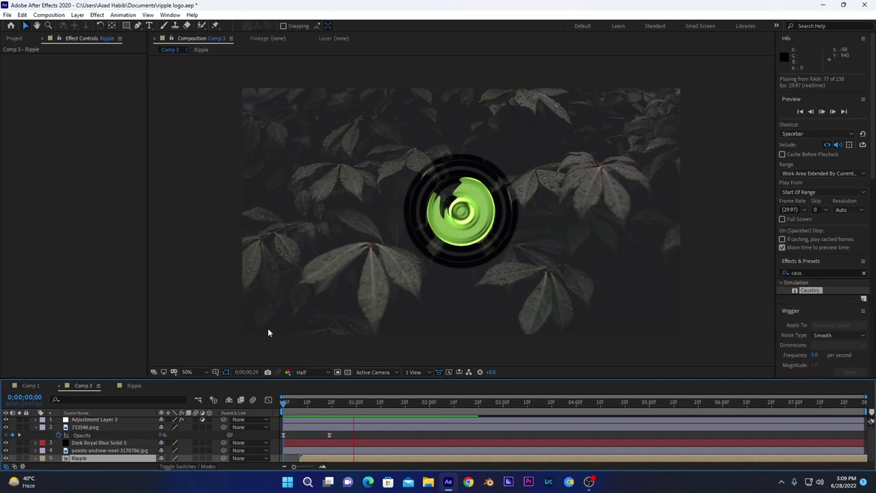
Shift the 733546.png logo layer about 5 frames later and preview the timing.
left_click_drag(318, 427, 330, 427)
key("space")
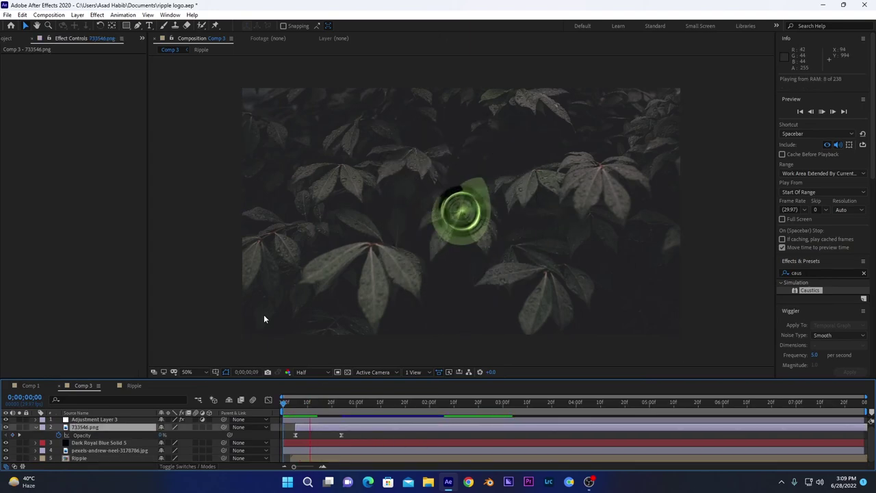
key("space")
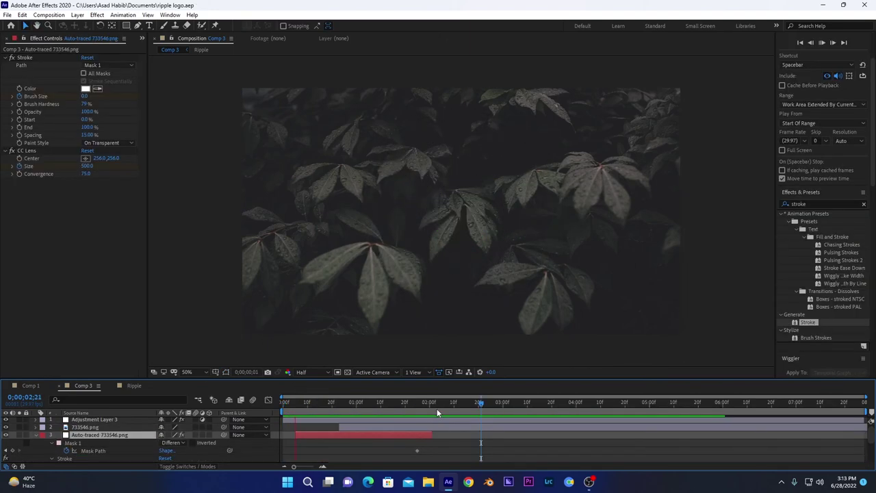
Stop the preview at 0:00:01:16, collapse the auto-traced logo layer's properties and select Adjustment Layer 3.
key("space")
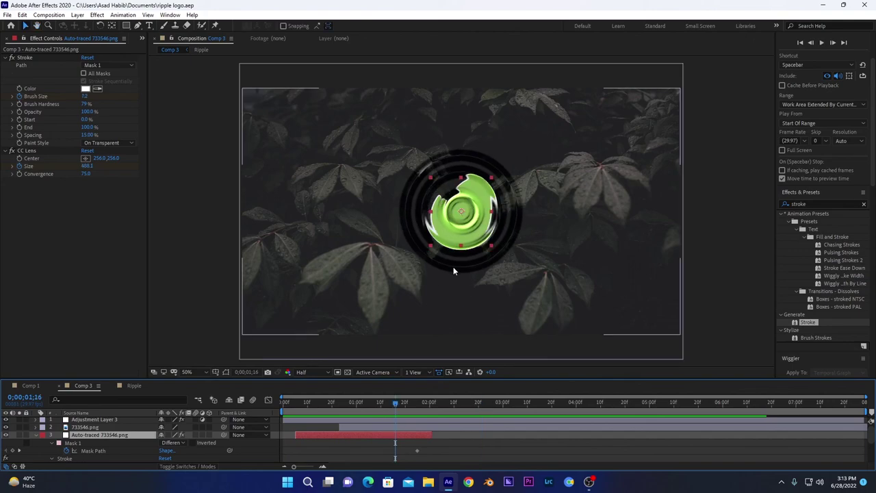
scroll(68, 445, "up", 1)
left_click(35, 437)
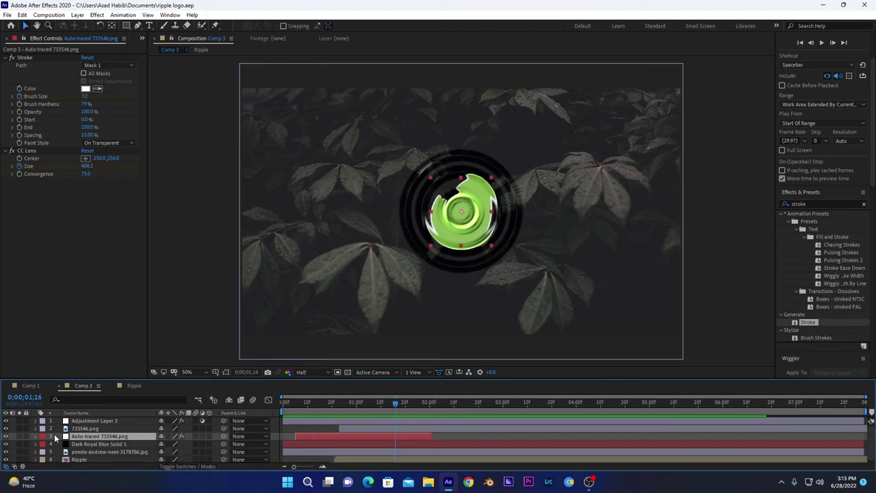
left_click(110, 421)
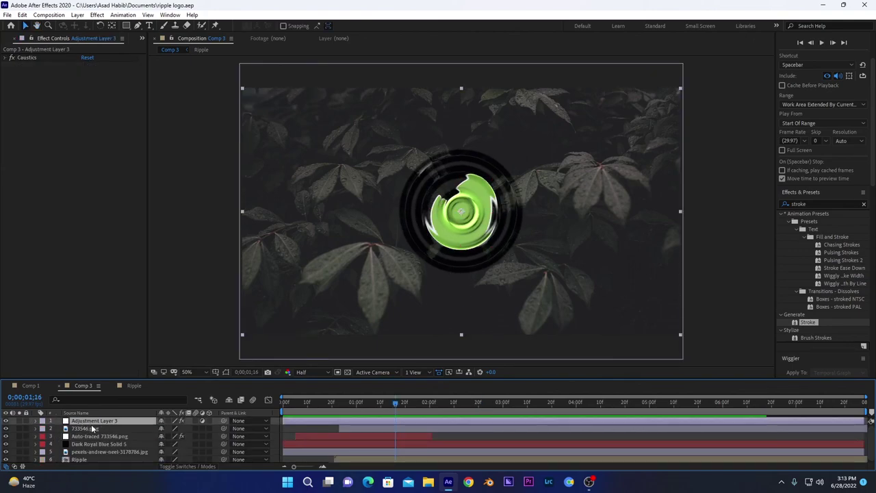